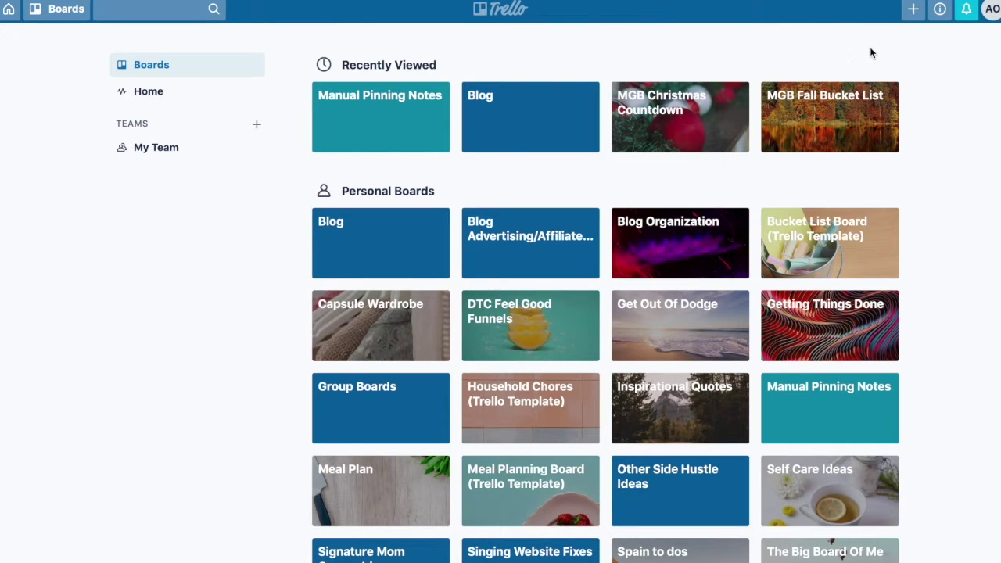
Step: Create a new board titled 'My Menu Plan' with No team and bring up the full background picker
{"action": "left_click", "coordinate": [913, 10]}
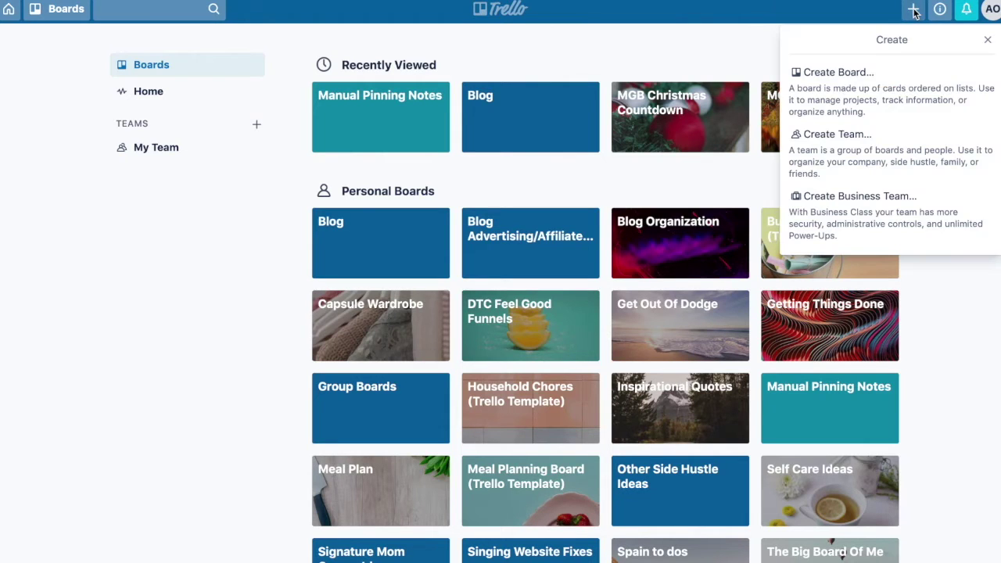
{"action": "left_click", "coordinate": [875, 103]}
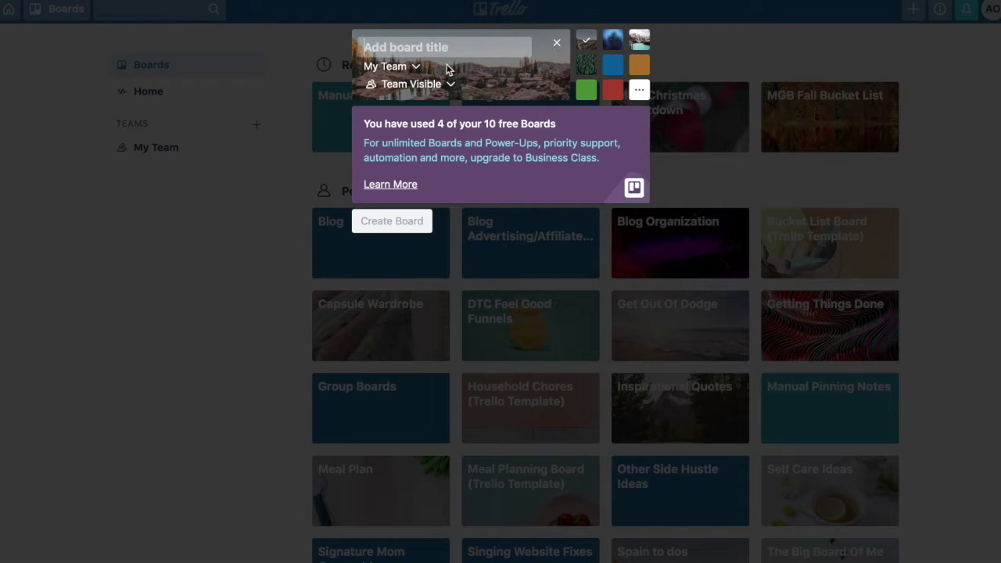
{"action": "left_click", "coordinate": [417, 68]}
{"action": "left_click", "coordinate": [413, 96]}
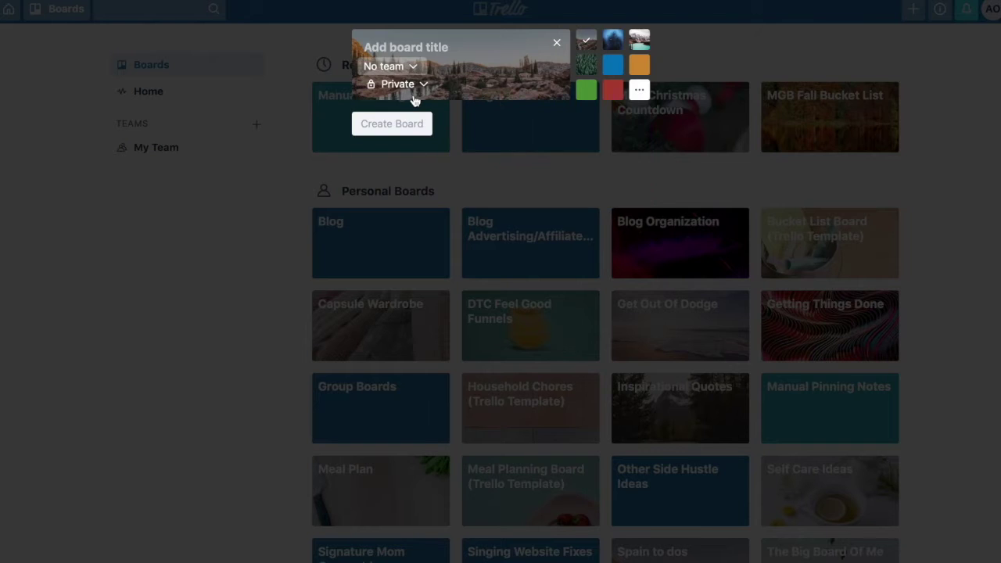
{"action": "left_click", "coordinate": [414, 49]}
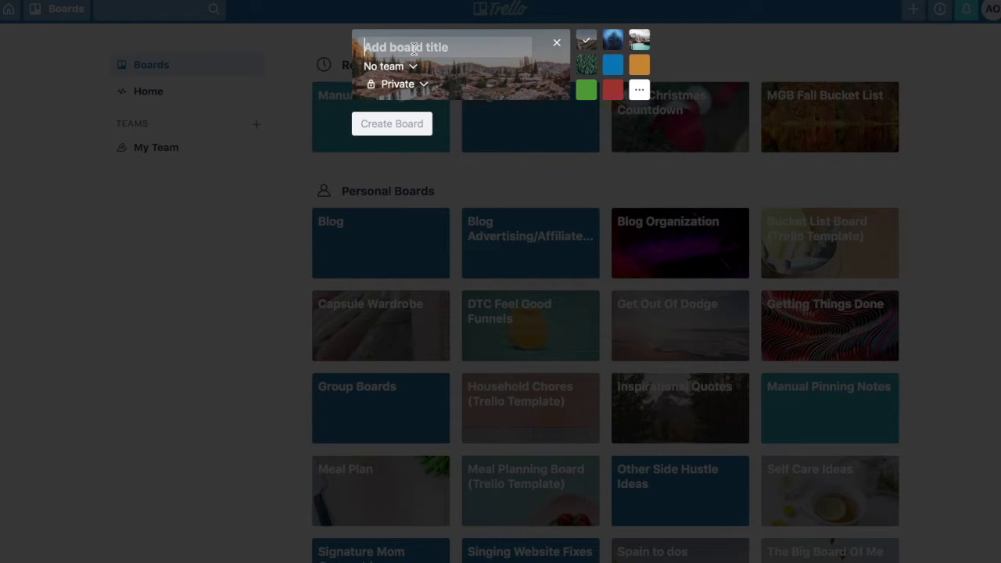
{"action": "type", "text": "M"}
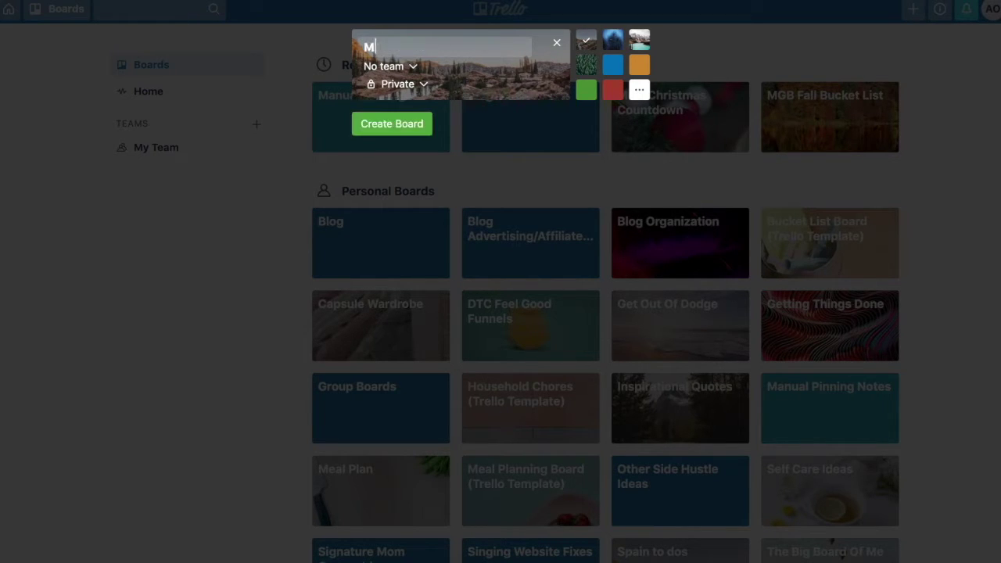
{"action": "type", "text": "y Menu"}
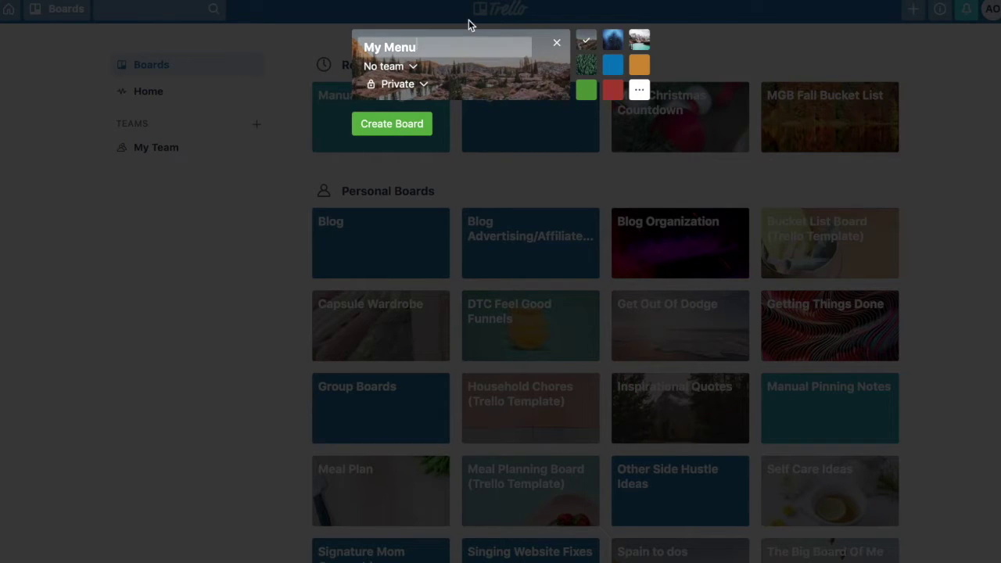
{"action": "type", "text": " Plan"}
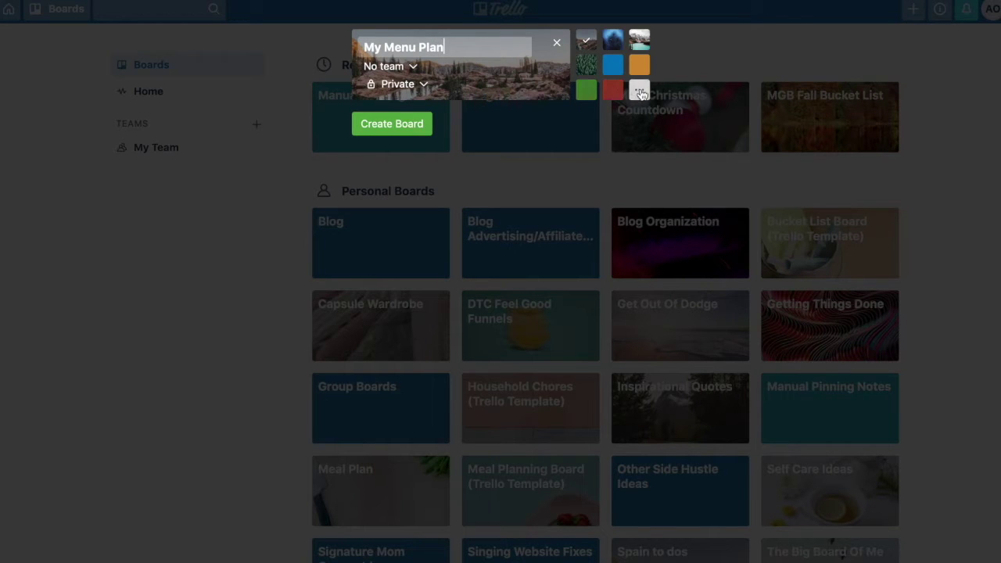
{"action": "left_click", "coordinate": [640, 90]}
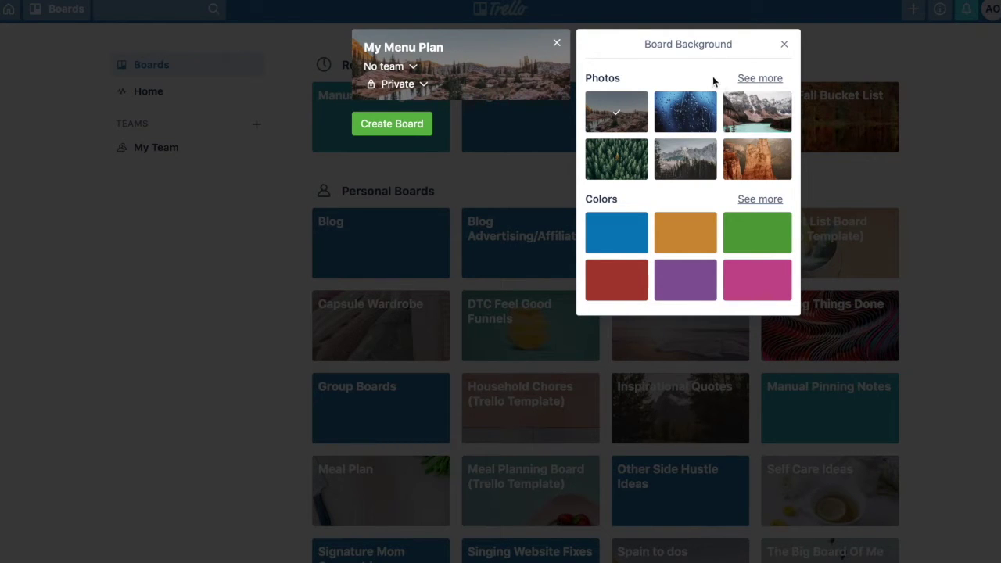
Step: Search background photos for 'food', choose the wooden cutting-board photo, and create the board
{"action": "left_click", "coordinate": [752, 79]}
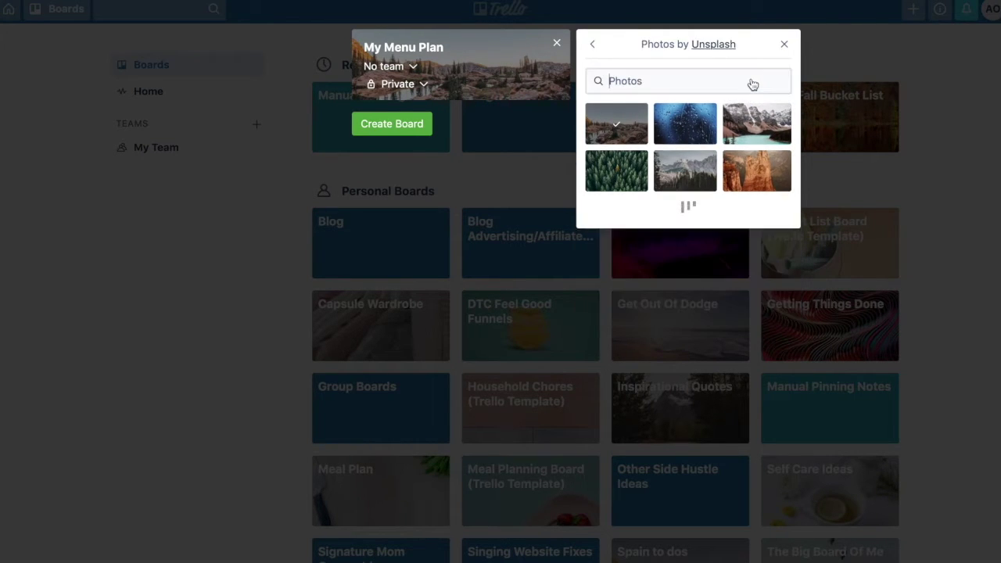
{"action": "type", "text": "food"}
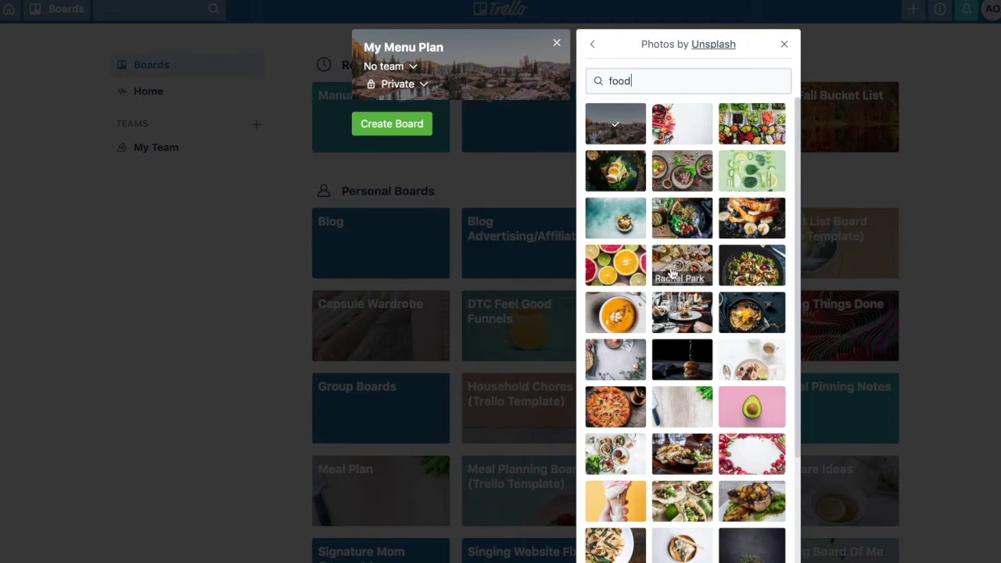
{"action": "left_click", "coordinate": [680, 410]}
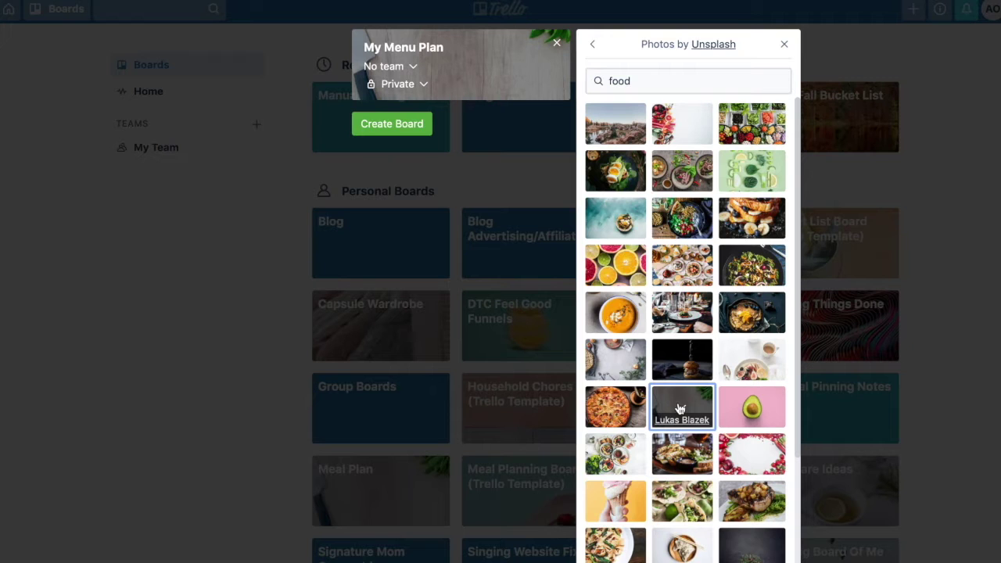
{"action": "left_click", "coordinate": [408, 127]}
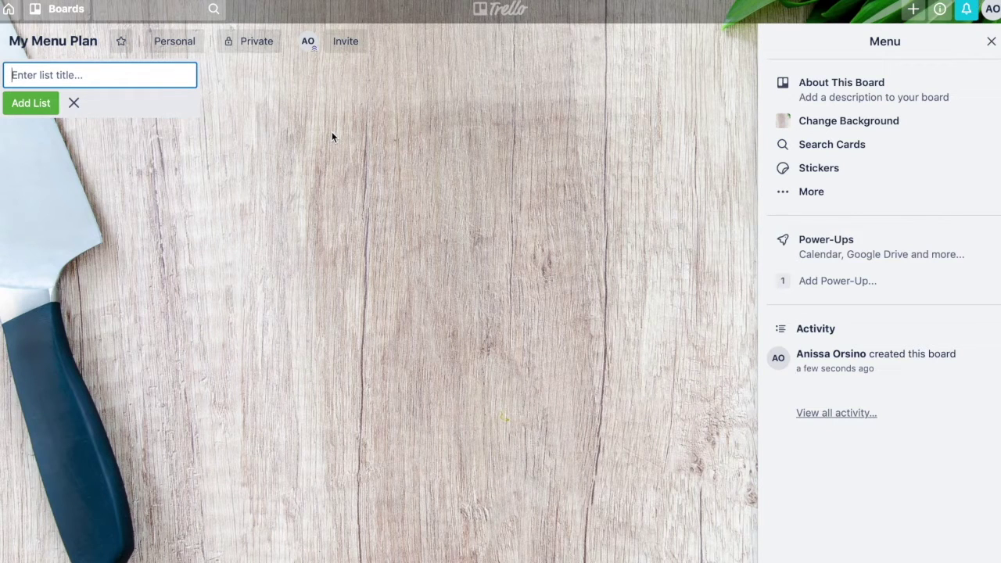
Step: Add three empty lists in order: 'Dinner Ideas', 'This Week's Dinners' and 'Shopping List'
{"action": "type", "text": "Dinner Ideas"}
{"action": "left_click", "coordinate": [18, 104]}
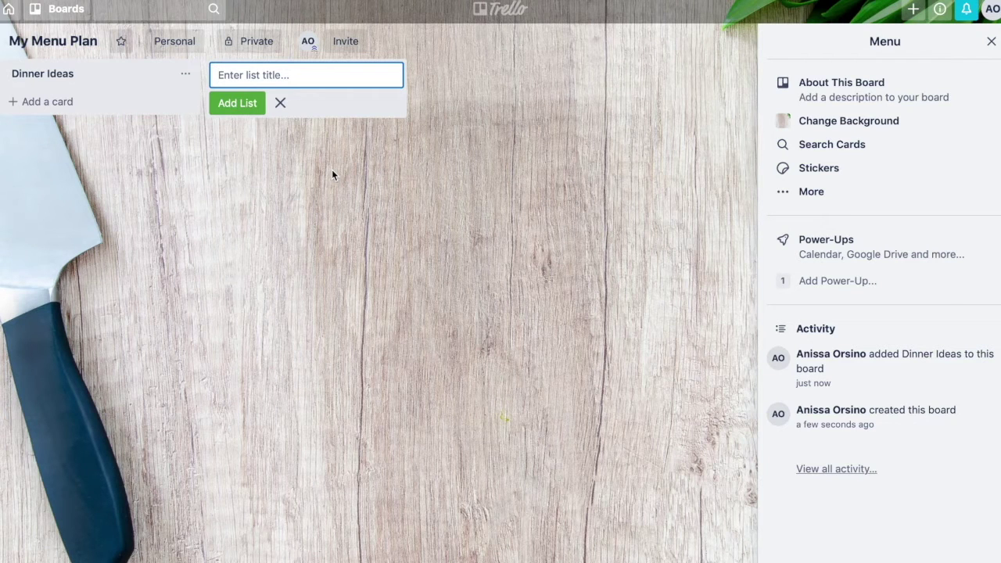
{"action": "type", "text": "This Week's Dinners"}
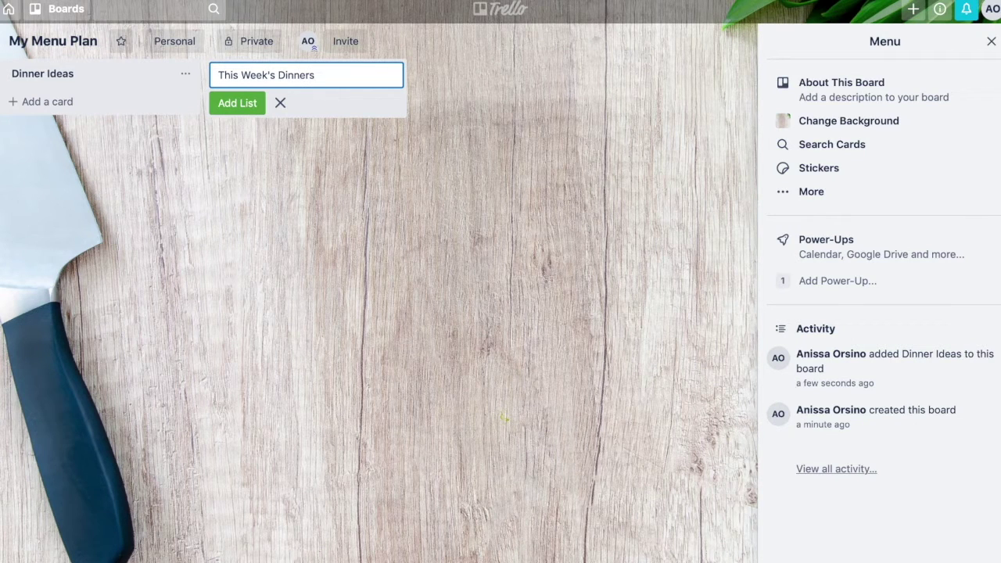
{"action": "key", "text": "Return"}
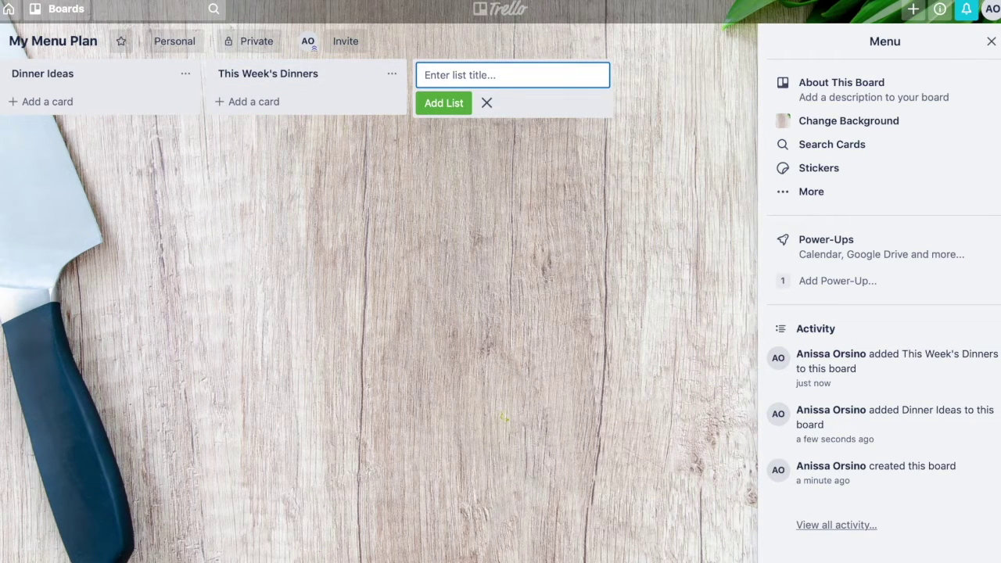
{"action": "type", "text": "Shopping List"}
{"action": "left_click", "coordinate": [436, 104]}
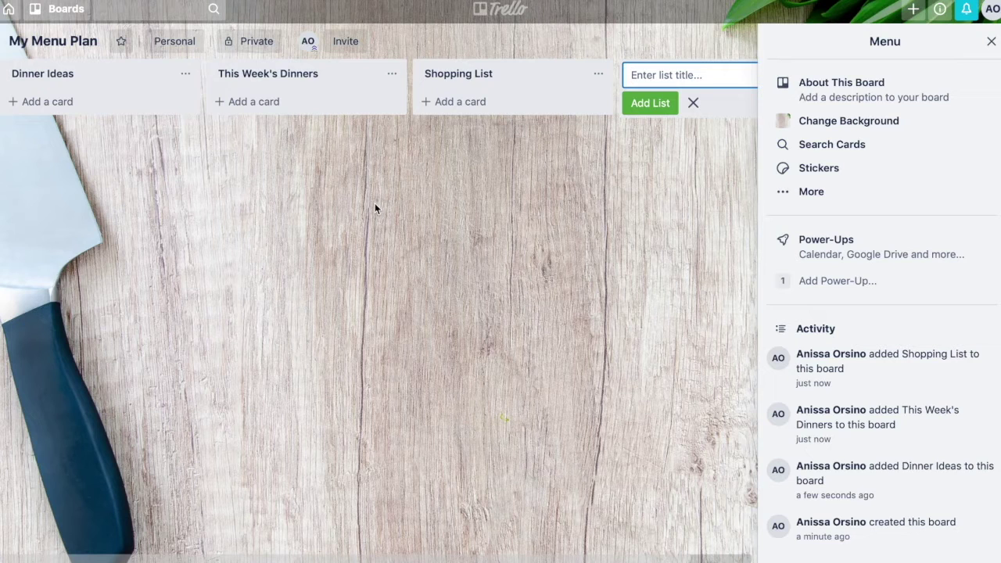
Step: Add a 'Shrimp Scampi' card to Dinner Ideas, open its details and show the label choices
{"action": "left_click", "coordinate": [66, 106]}
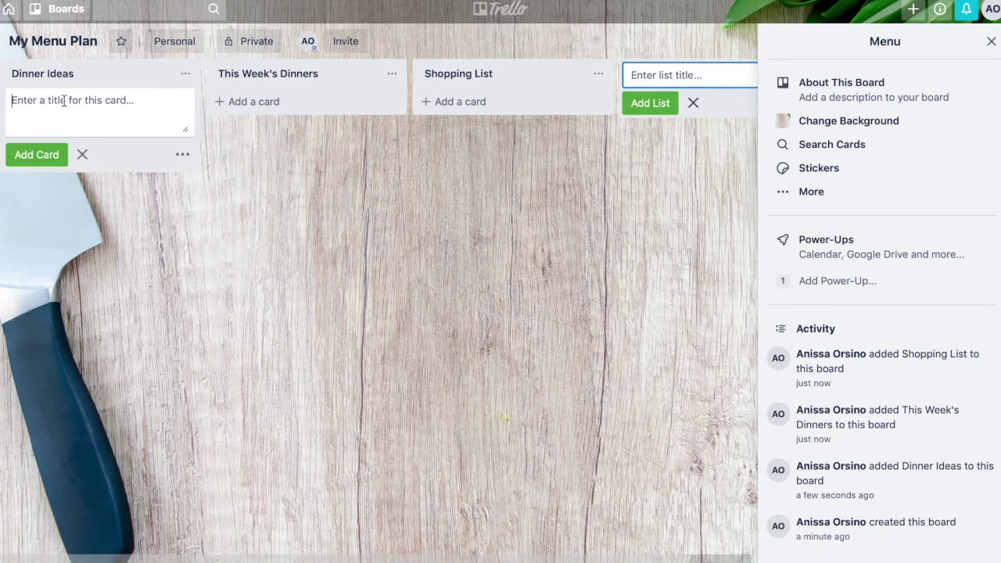
{"action": "type", "text": "Shr"}
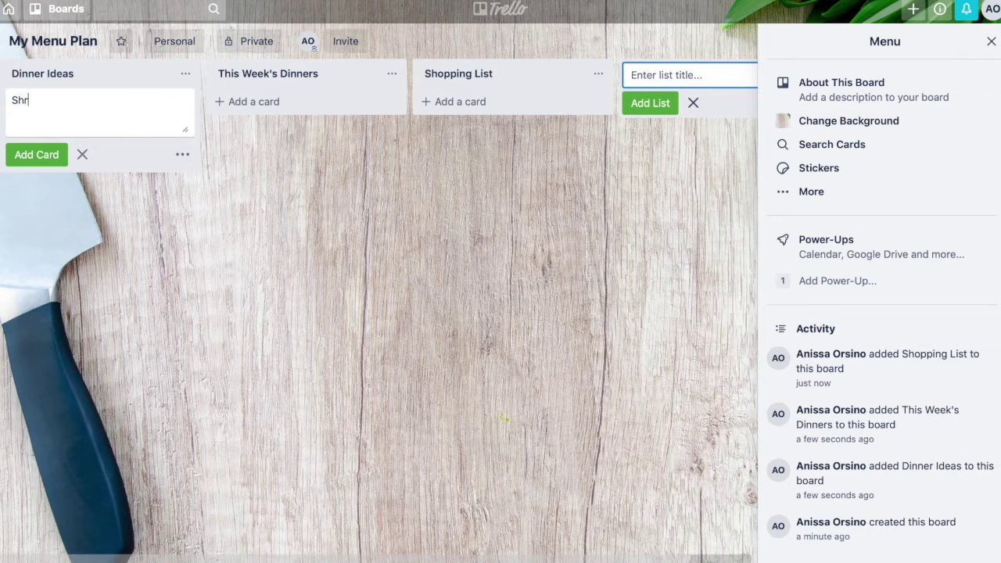
{"action": "type", "text": "imp Scampi"}
{"action": "key", "text": "Return"}
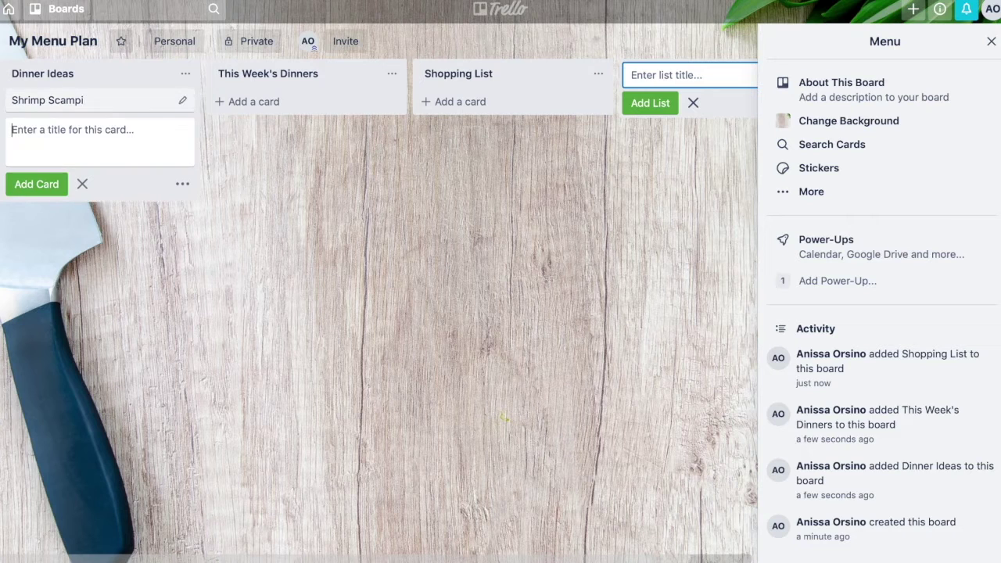
{"action": "left_click", "coordinate": [64, 100]}
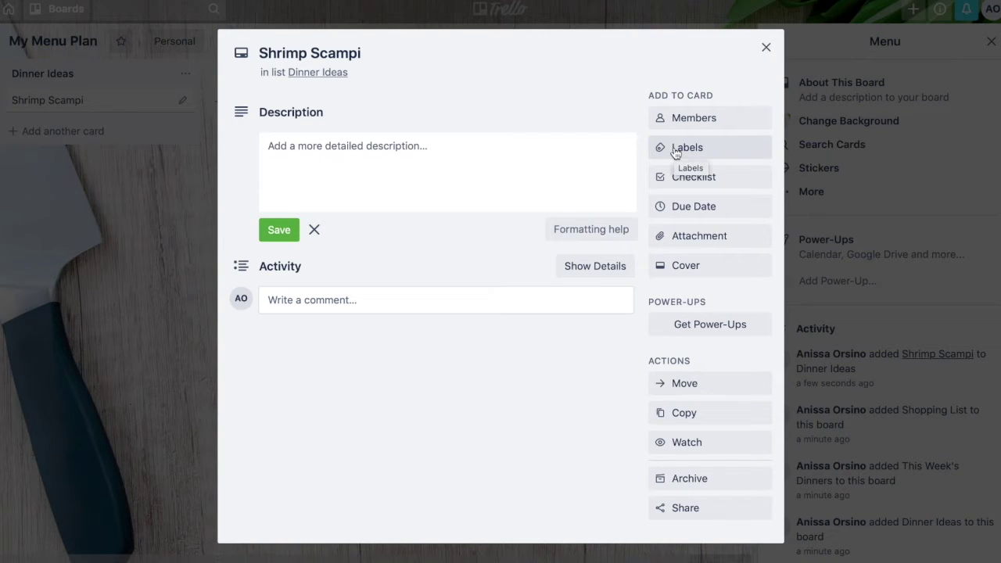
{"action": "left_click", "coordinate": [676, 148]}
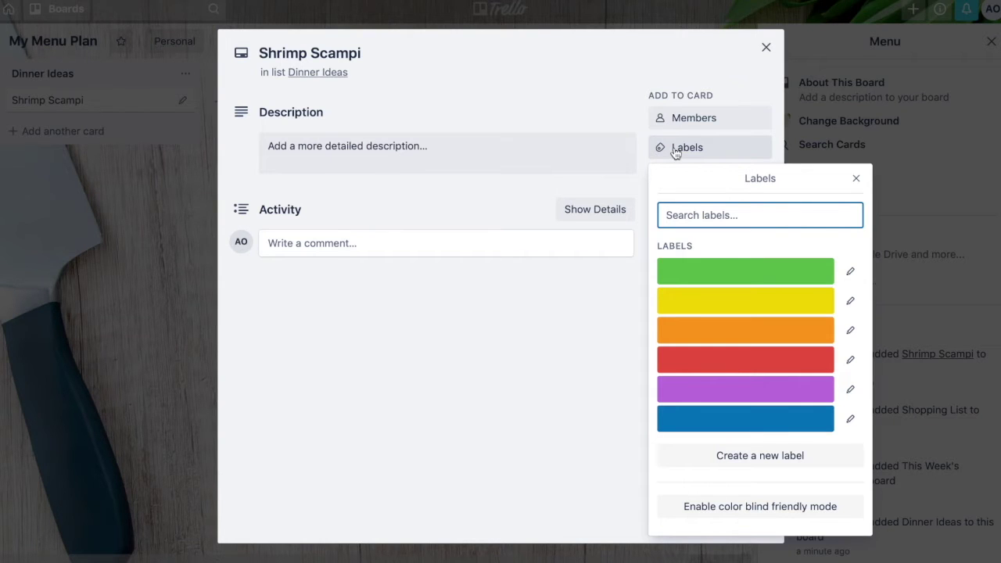
Step: Rename the green label '30 minutes or less' and apply it to the Shrimp Scampi card
{"action": "left_click", "coordinate": [689, 271]}
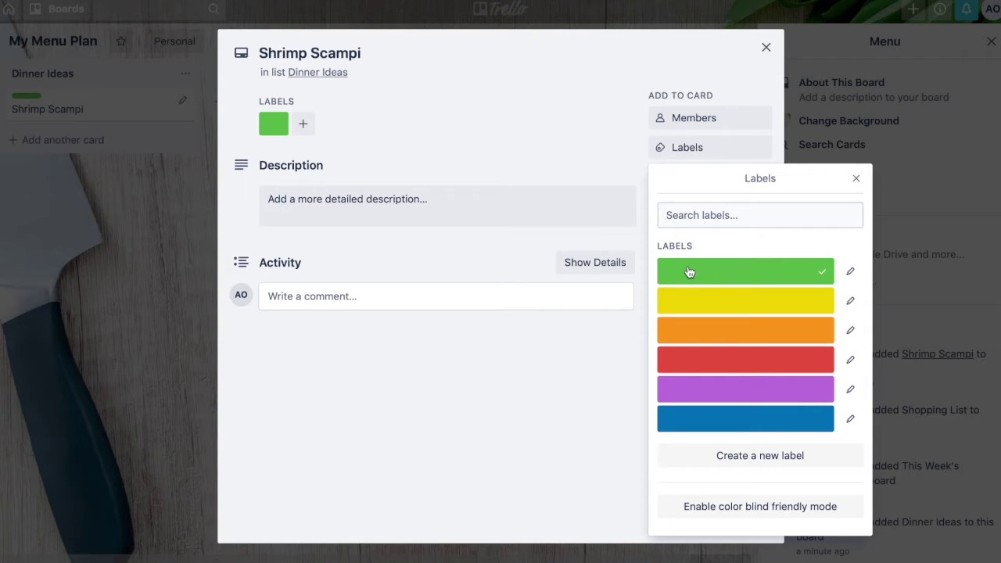
{"action": "left_click", "coordinate": [689, 271]}
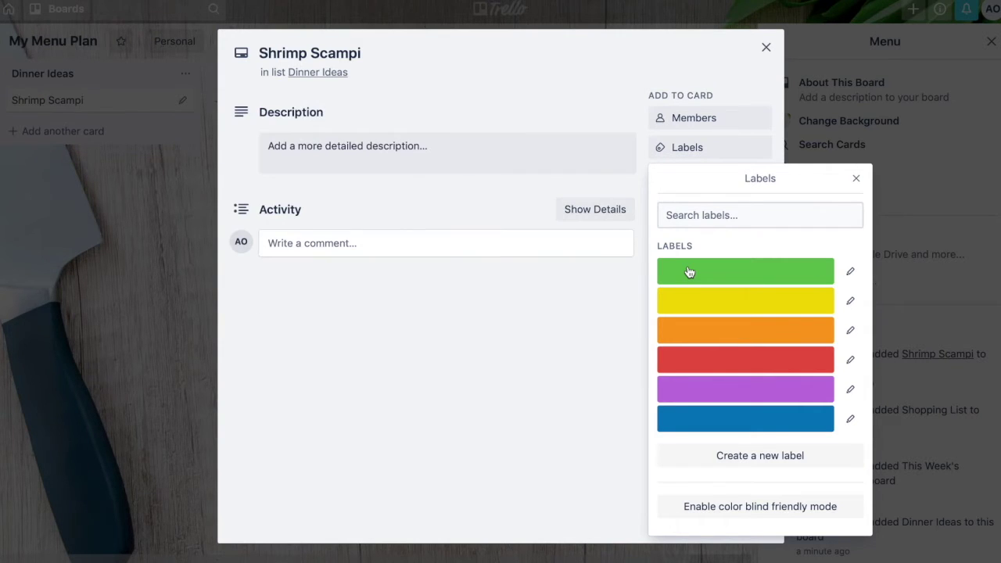
{"action": "left_click", "coordinate": [850, 272]}
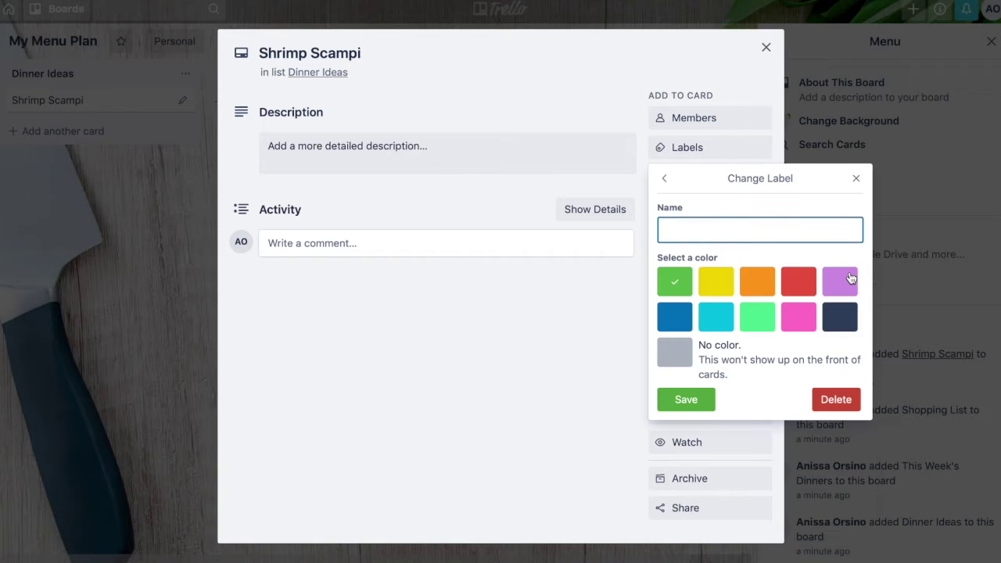
{"action": "type", "text": "30 minutes or less"}
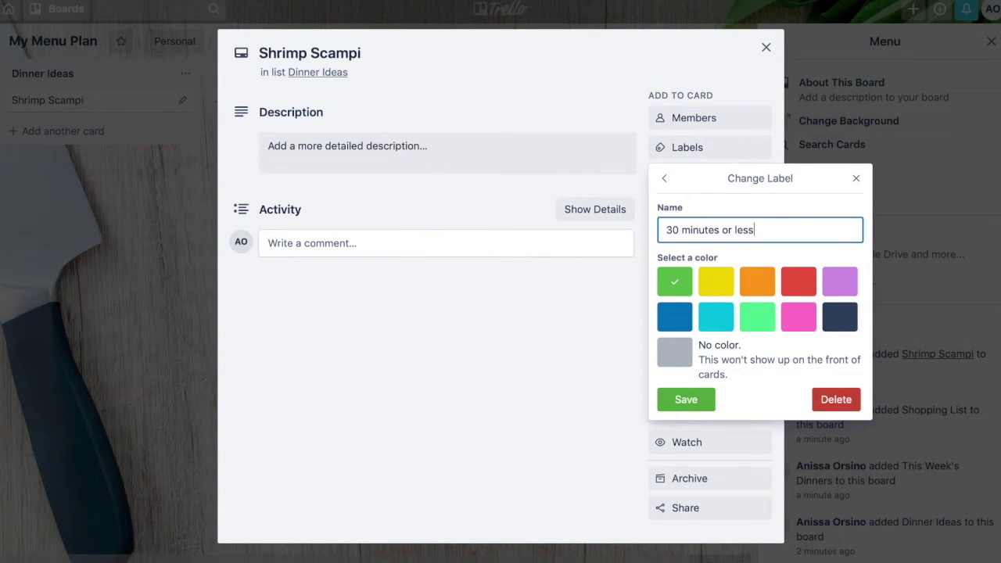
{"action": "key", "text": "Return"}
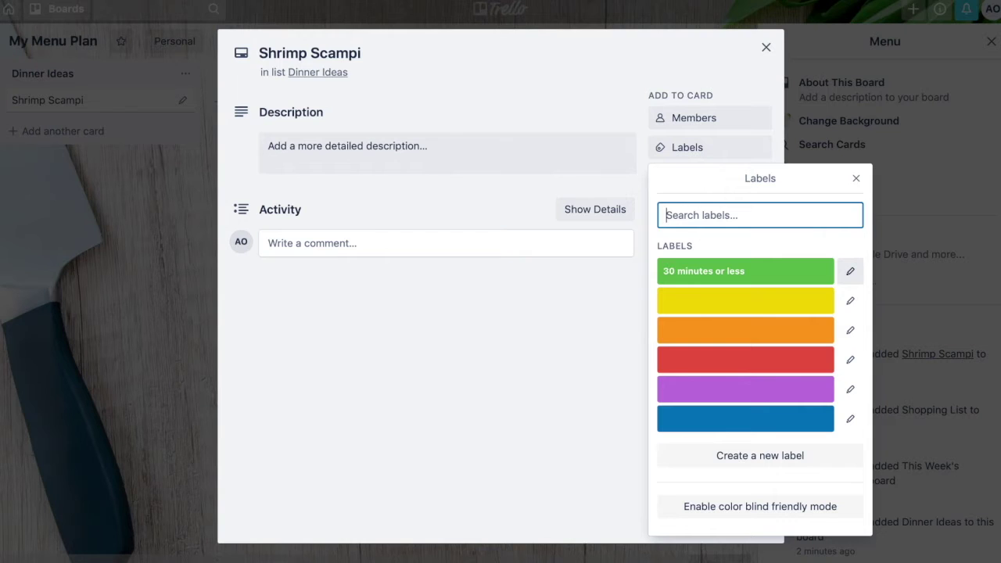
{"action": "left_click", "coordinate": [793, 276]}
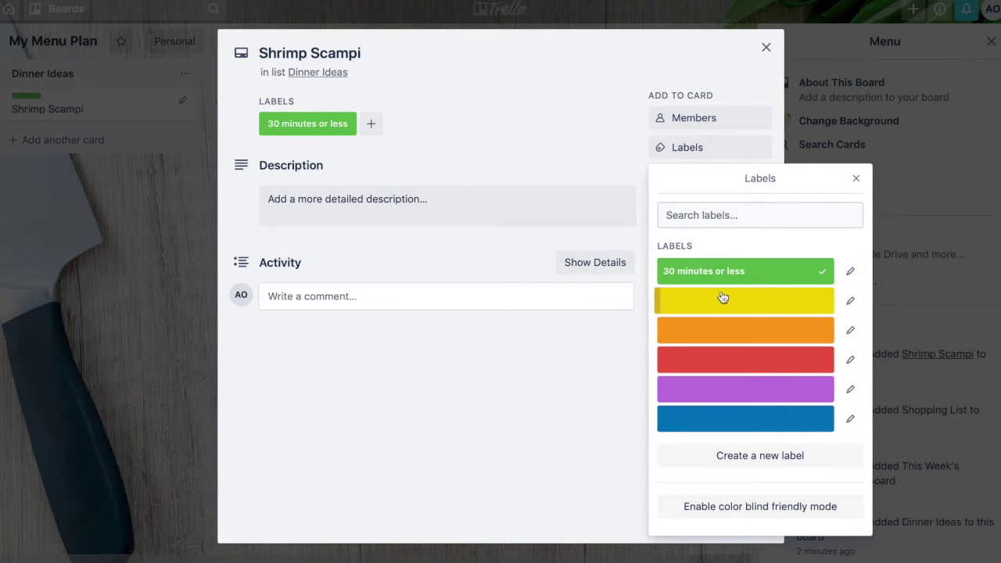
Step: Rename the yellow label 'one pot', and add the orange label renamed 'kid friendly' to the card
{"action": "left_click", "coordinate": [859, 302]}
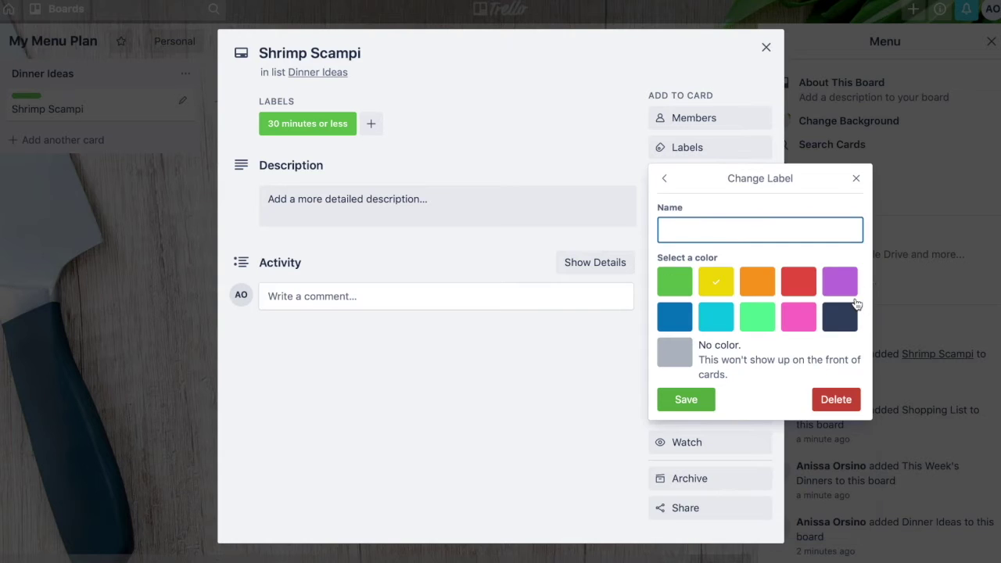
{"action": "type", "text": "one pot"}
{"action": "key", "text": "Return"}
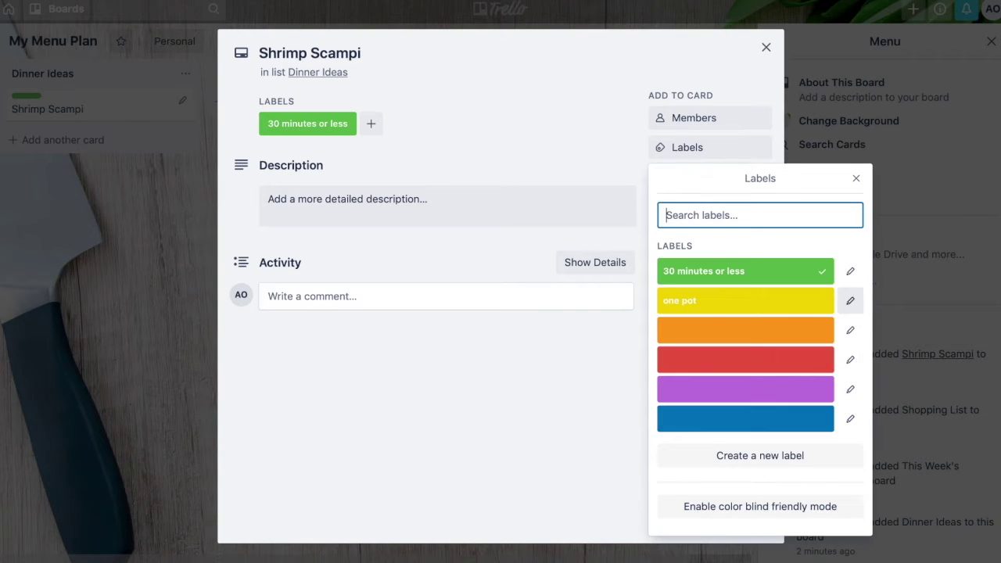
{"action": "left_click", "coordinate": [818, 335]}
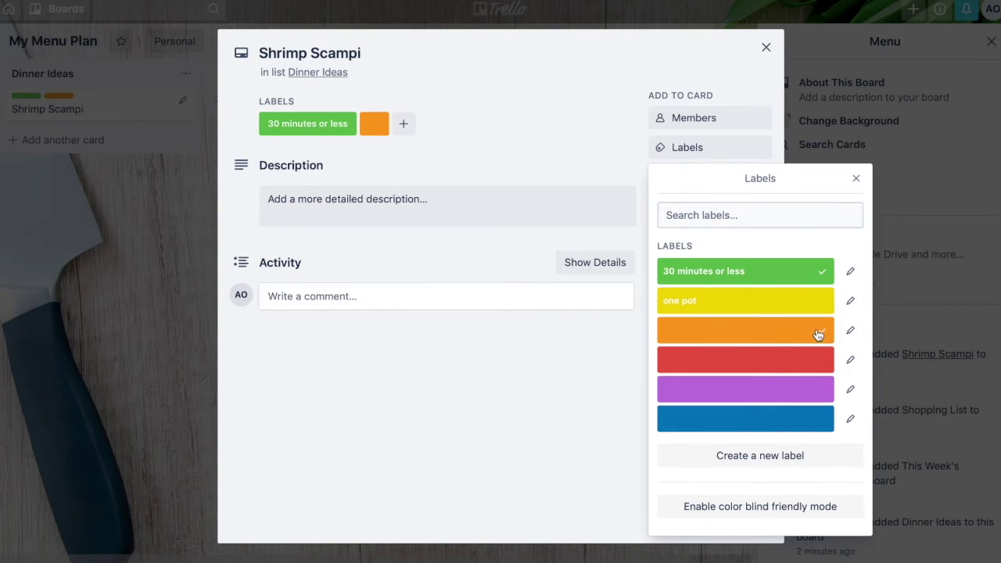
{"action": "left_click", "coordinate": [851, 330]}
{"action": "type", "text": "k"}
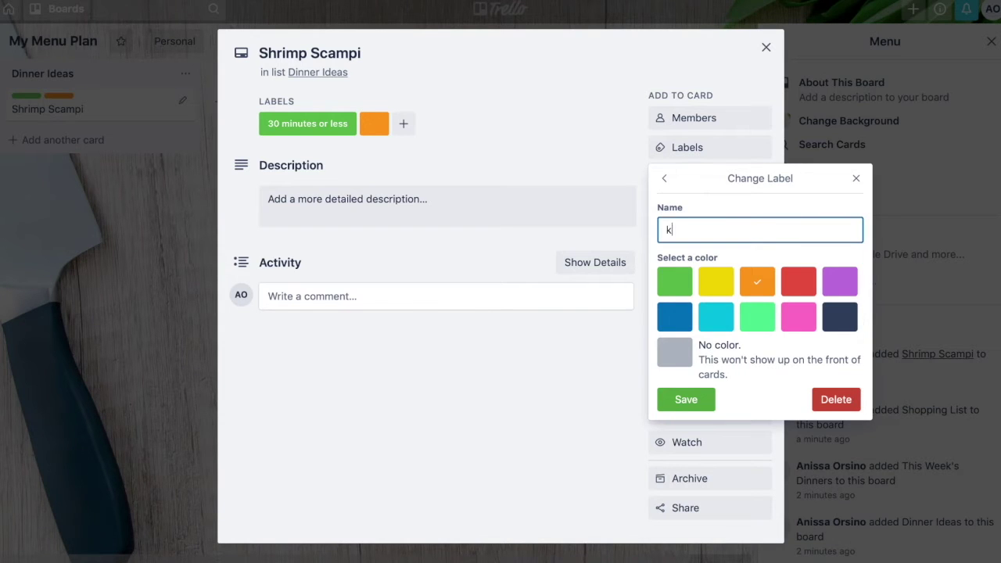
{"action": "type", "text": "id friendly"}
{"action": "key", "text": "Return"}
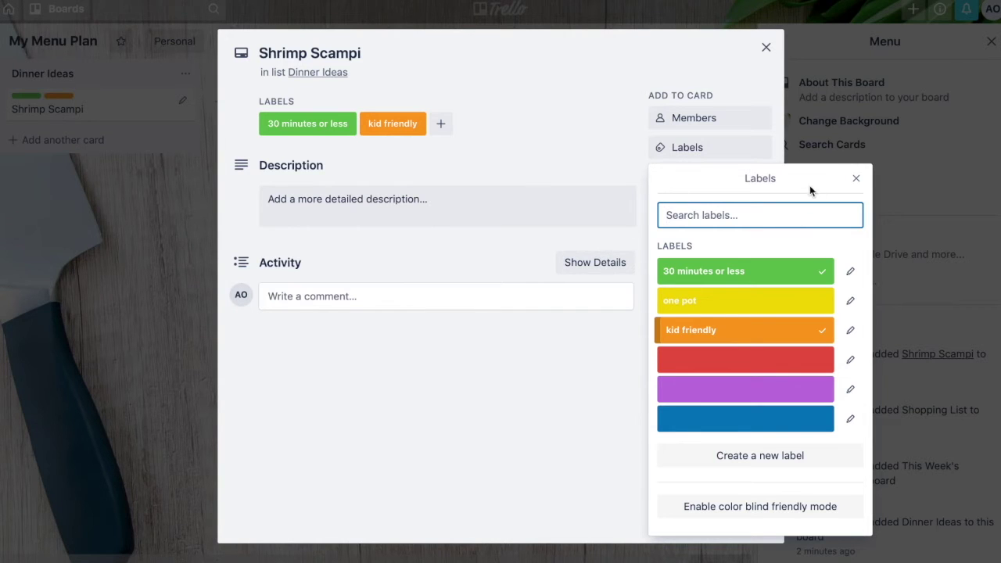
{"action": "left_click", "coordinate": [857, 178]}
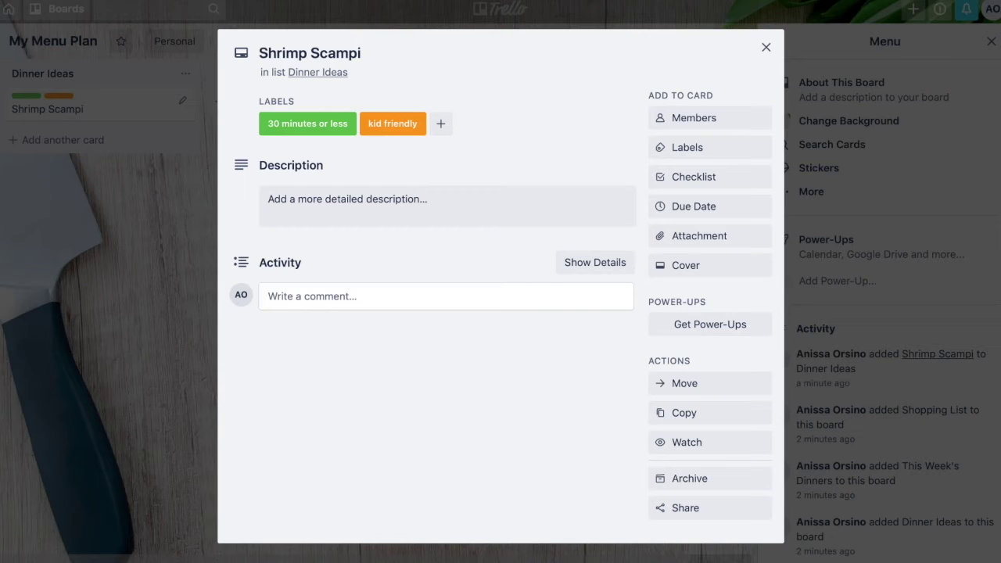
{"action": "key", "text": "super+t"}
Step: Go to the One tsp. website and sign in with the saved login details
{"action": "type", "text": "onetsp"}
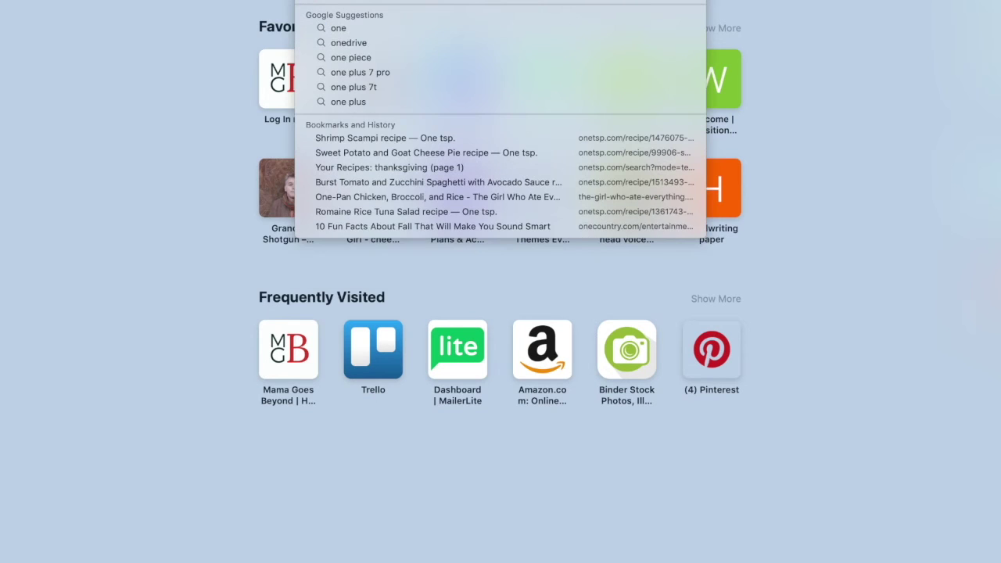
{"action": "key", "text": "Return"}
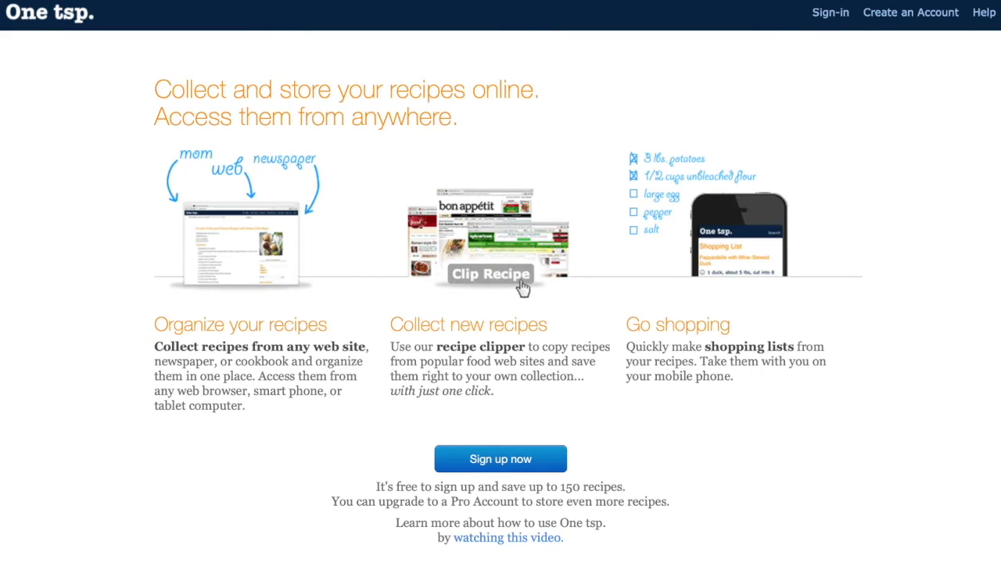
{"action": "left_click", "coordinate": [831, 12]}
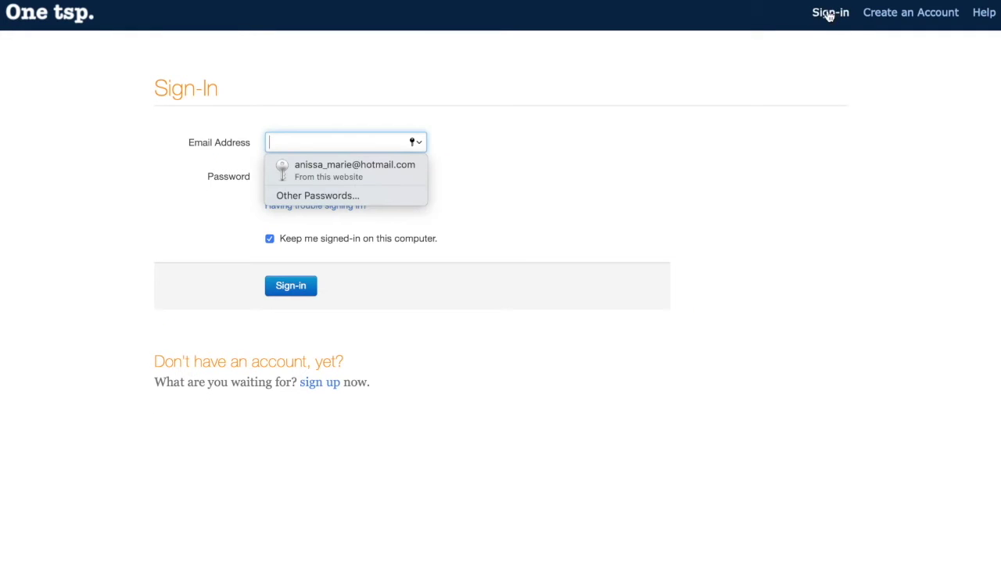
{"action": "left_click", "coordinate": [376, 165]}
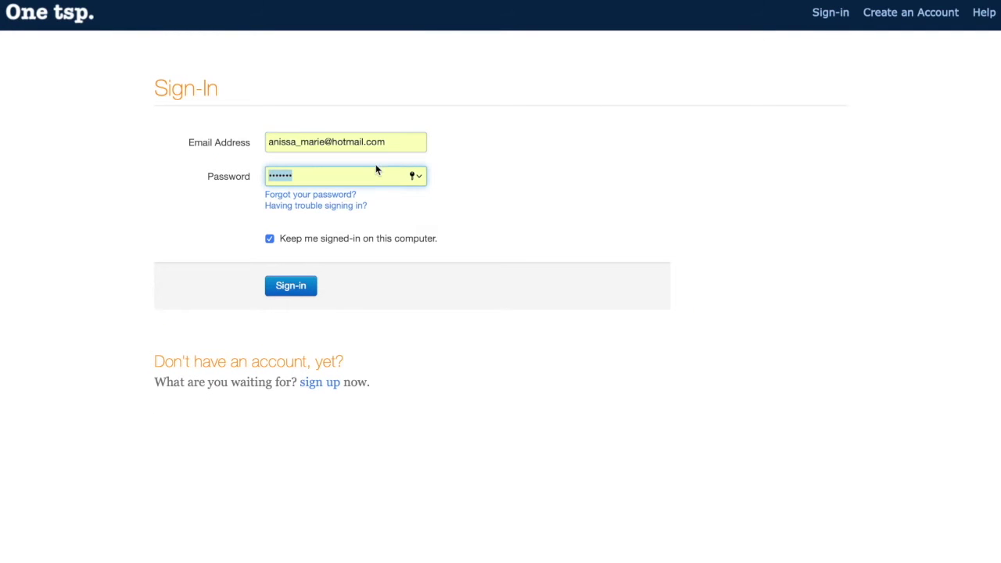
{"action": "left_click", "coordinate": [278, 288]}
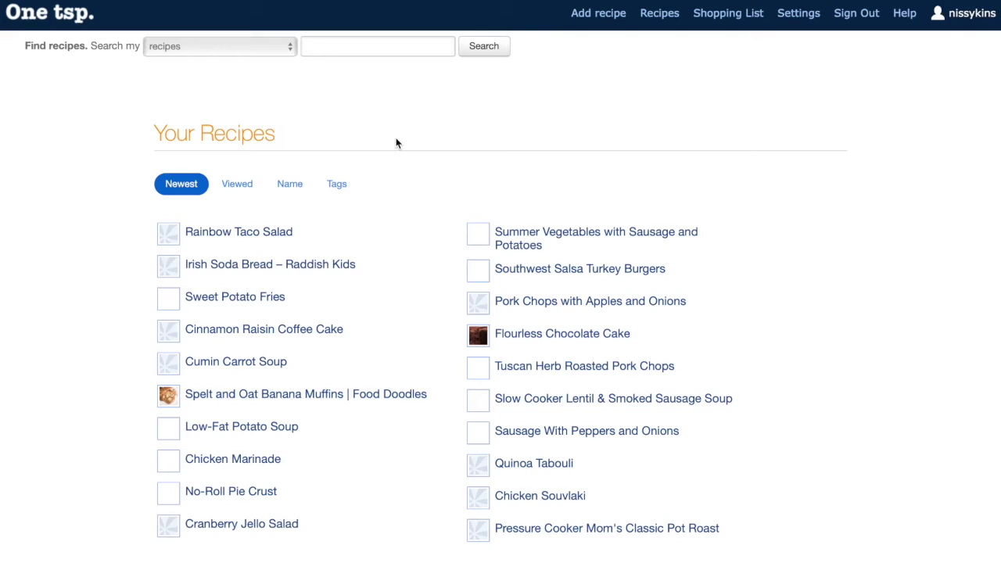
Step: Search saved recipes for 'shrimp scamp', open the Shrimp Scampi recipe, and copy its web address
{"action": "left_click", "coordinate": [369, 44]}
{"action": "type", "text": "shr"}
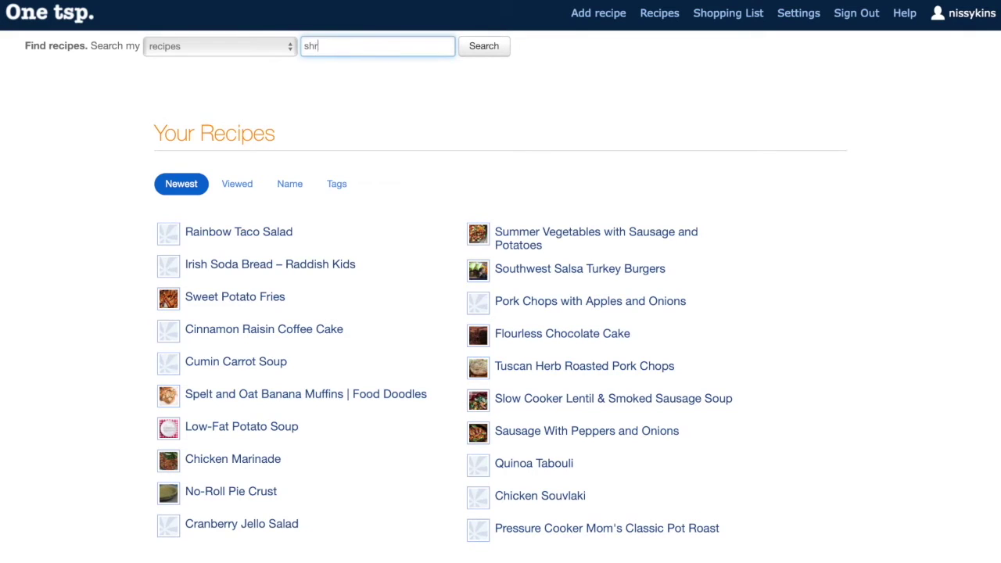
{"action": "type", "text": "imp scampi"}
{"action": "key", "text": "Return"}
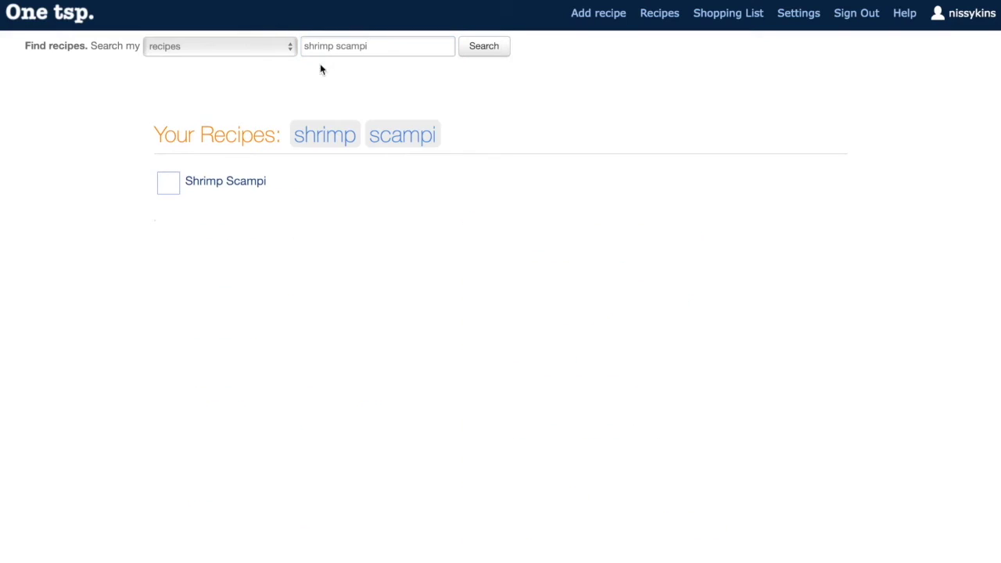
{"action": "left_click", "coordinate": [208, 181]}
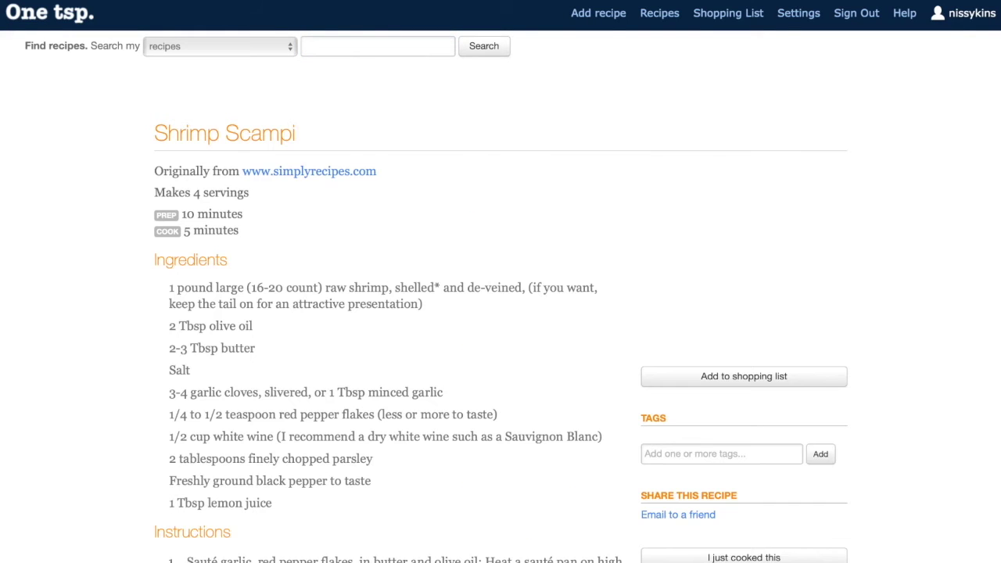
{"action": "key", "text": "super+l"}
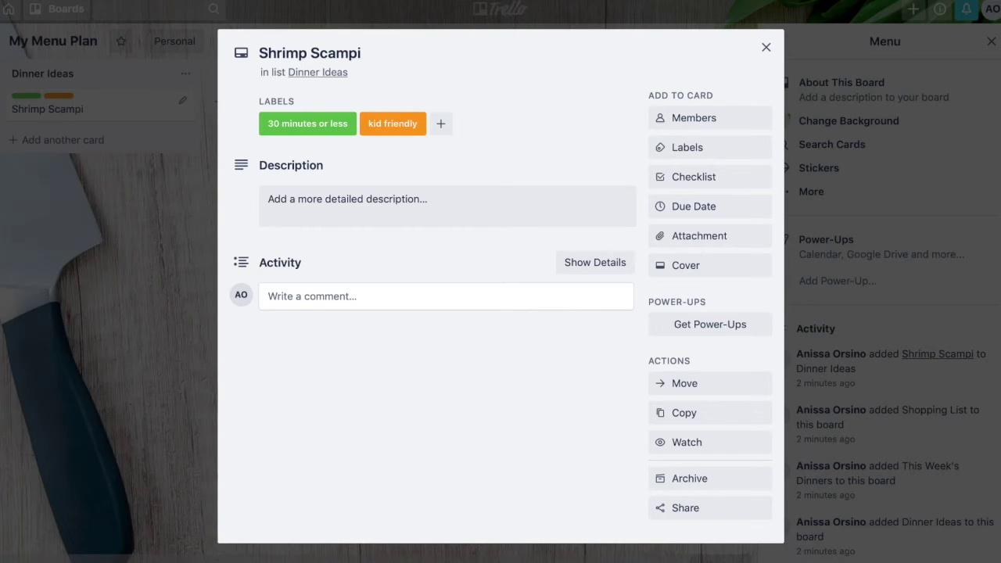
{"action": "left_click", "coordinate": [691, 236]}
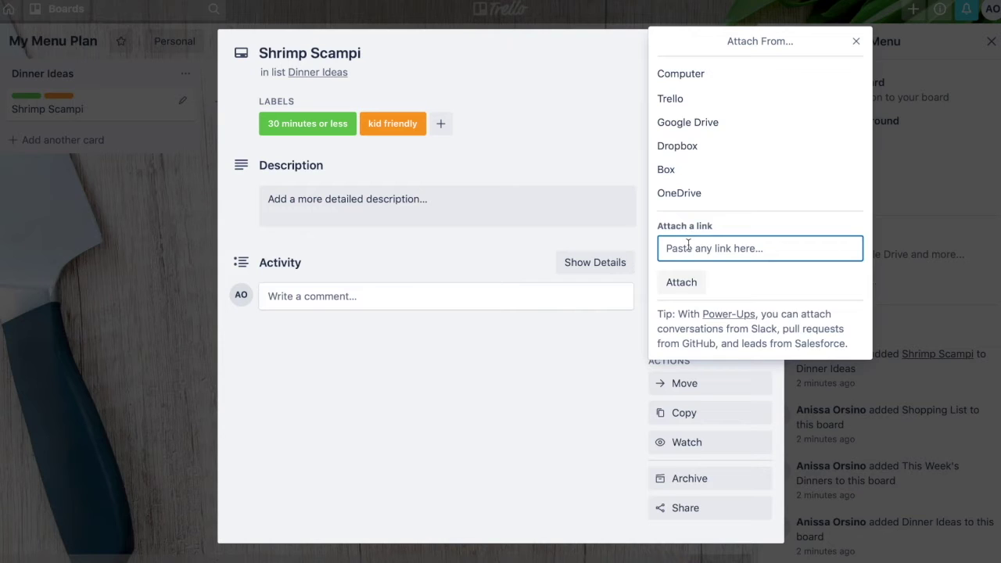
Step: Attach the copied Shrimp Scampi recipe URL to the card as a link, then open it
{"action": "key", "text": "ctrl+v"}
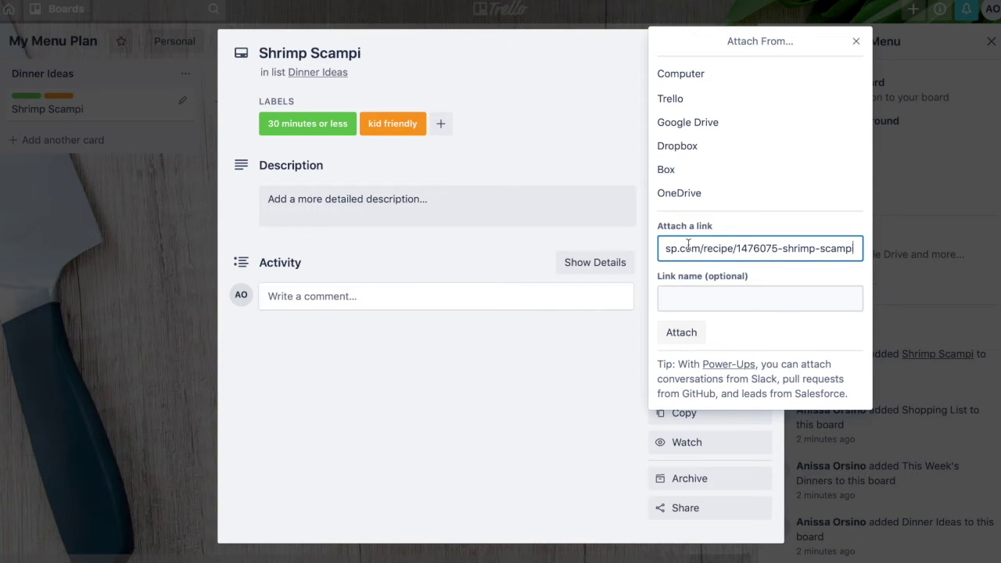
{"action": "left_click", "coordinate": [680, 332]}
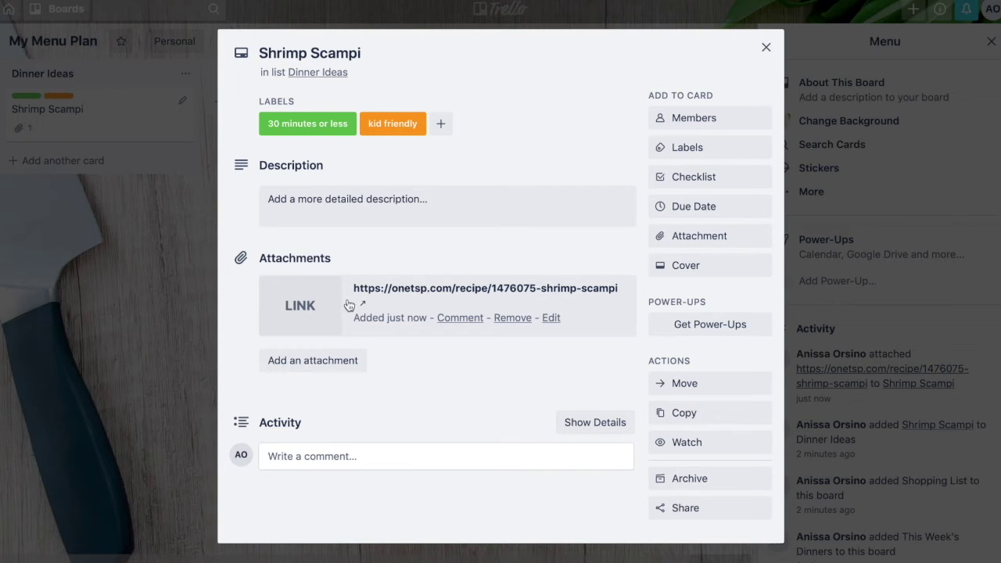
{"action": "left_click", "coordinate": [324, 310]}
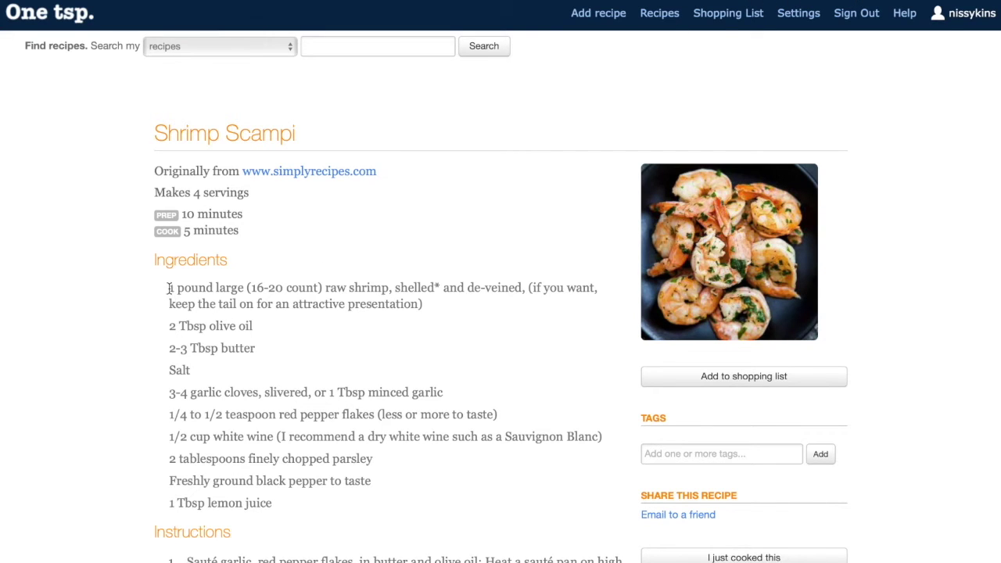
Step: Select the Shrimp Scampi ingredient list on the One tsp. recipe page
{"action": "left_click_drag", "start_coordinate": [170, 293], "coordinate": [286, 505]}
{"action": "key", "text": "ctrl+c"}
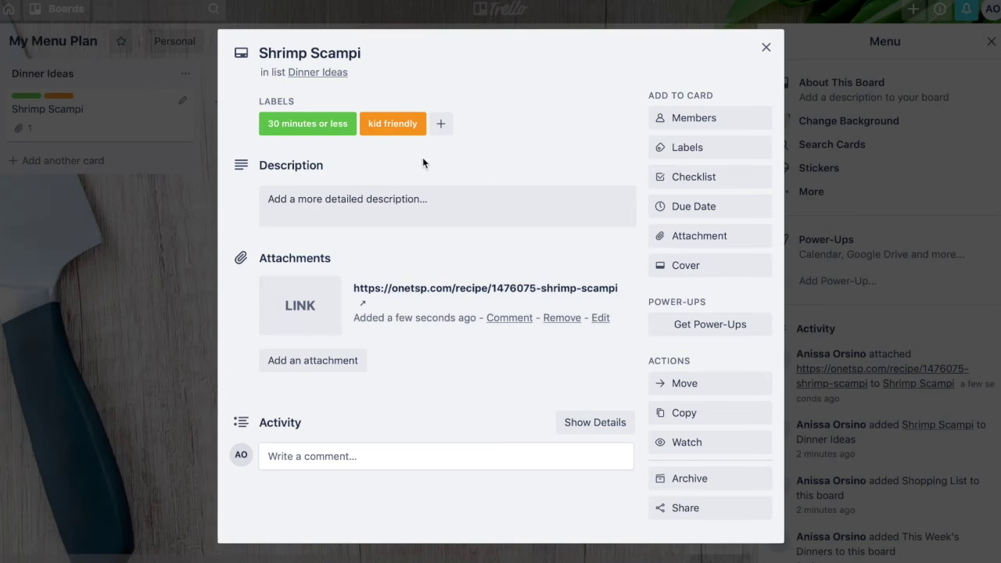
Step: Paste the ingredient list, 1 pound shrimp through 1 Tbsp lemon juice, into the description and save
{"action": "left_click", "coordinate": [342, 201]}
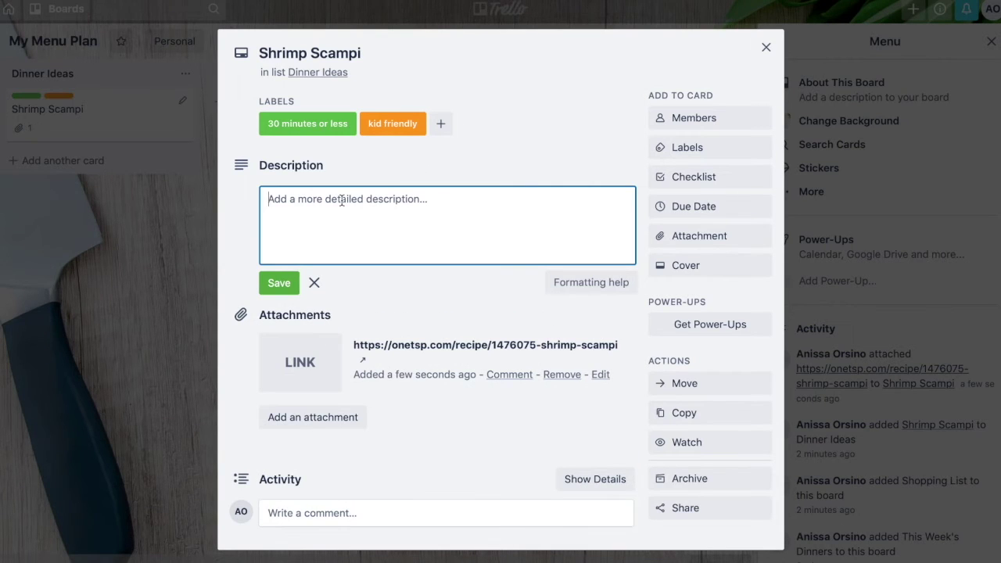
{"action": "key", "text": "ctrl+v"}
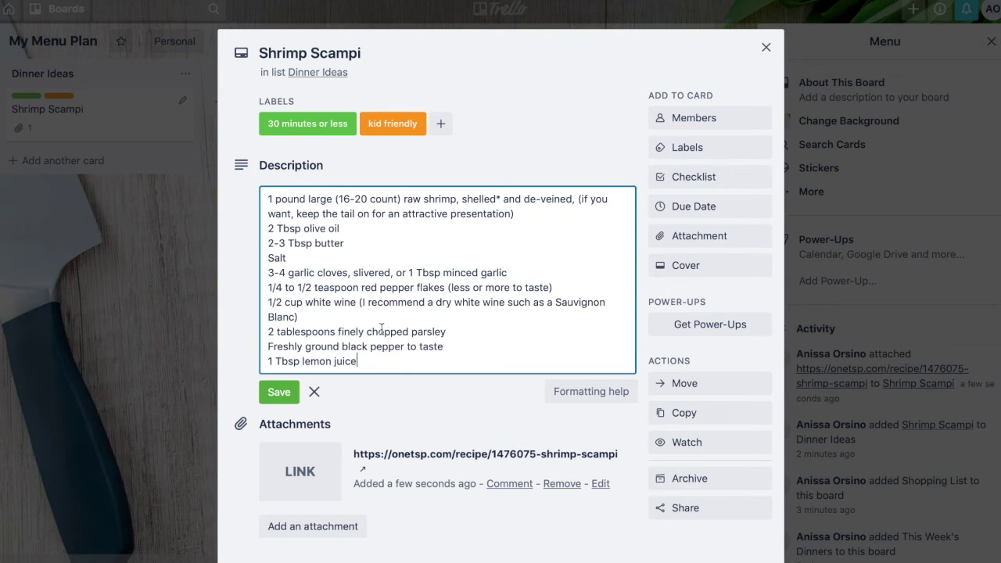
{"action": "left_click", "coordinate": [396, 402]}
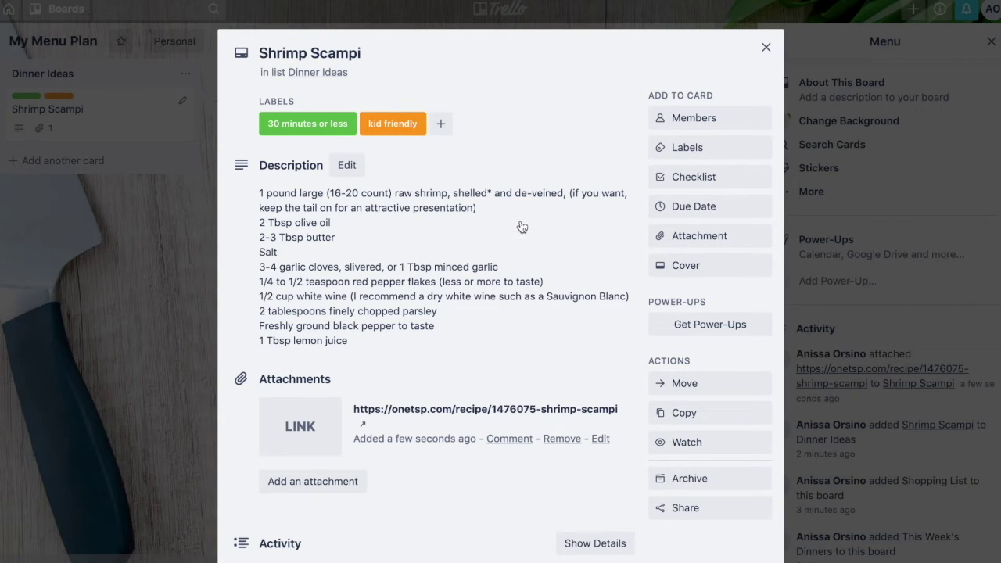
Step: Add a checklist named 'Checklist' with entries 'item', 'item 2' and 'item 3'
{"action": "left_click", "coordinate": [682, 178]}
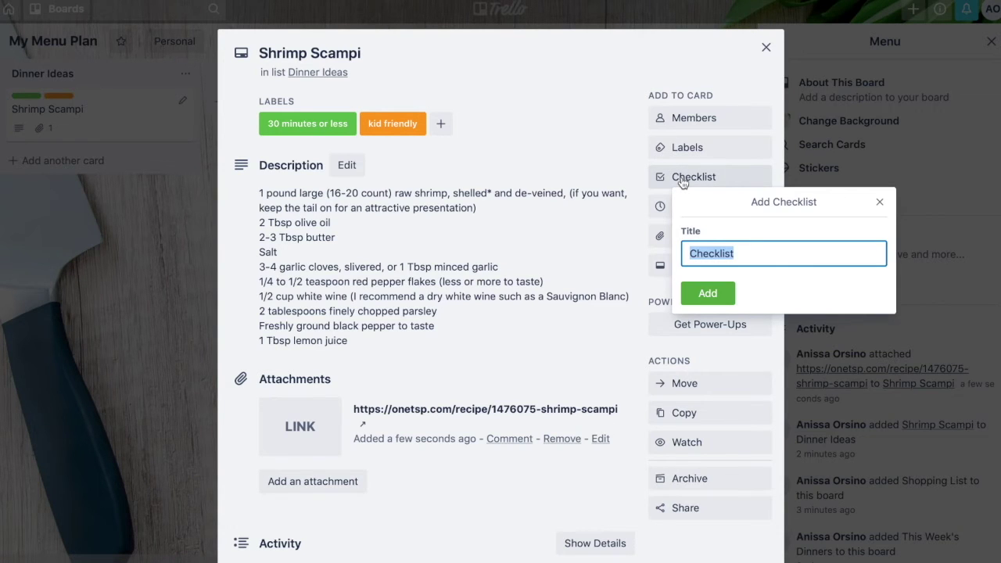
{"action": "left_click", "coordinate": [708, 293]}
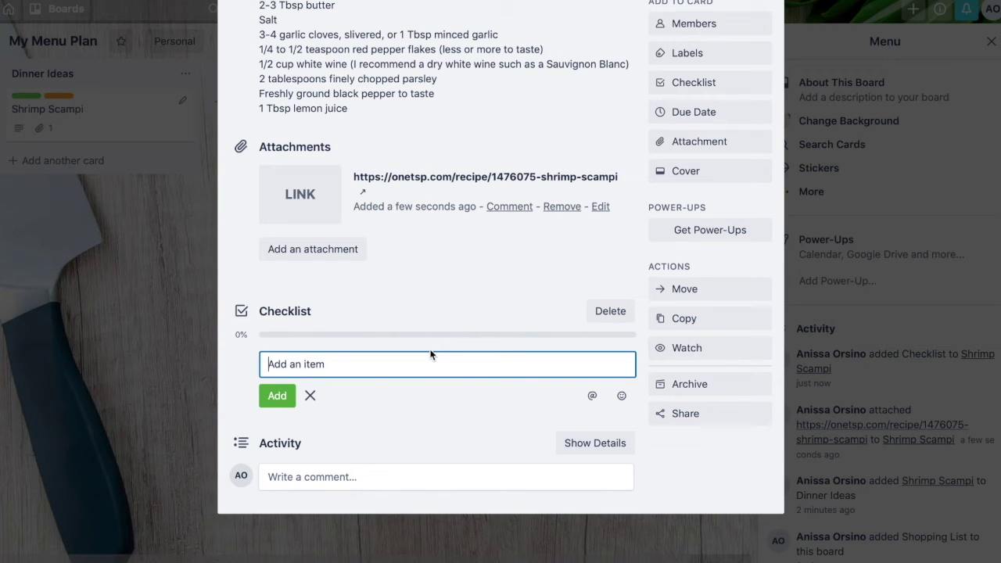
{"action": "type", "text": "item"}
{"action": "key", "text": "Return"}
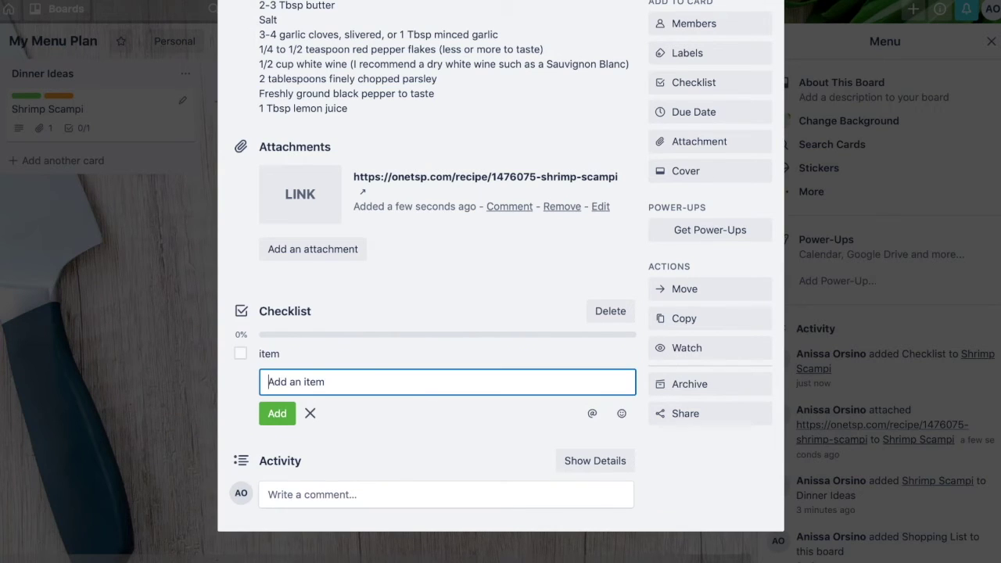
{"action": "type", "text": "item 2"}
{"action": "key", "text": "Return"}
{"action": "type", "text": "item 3"}
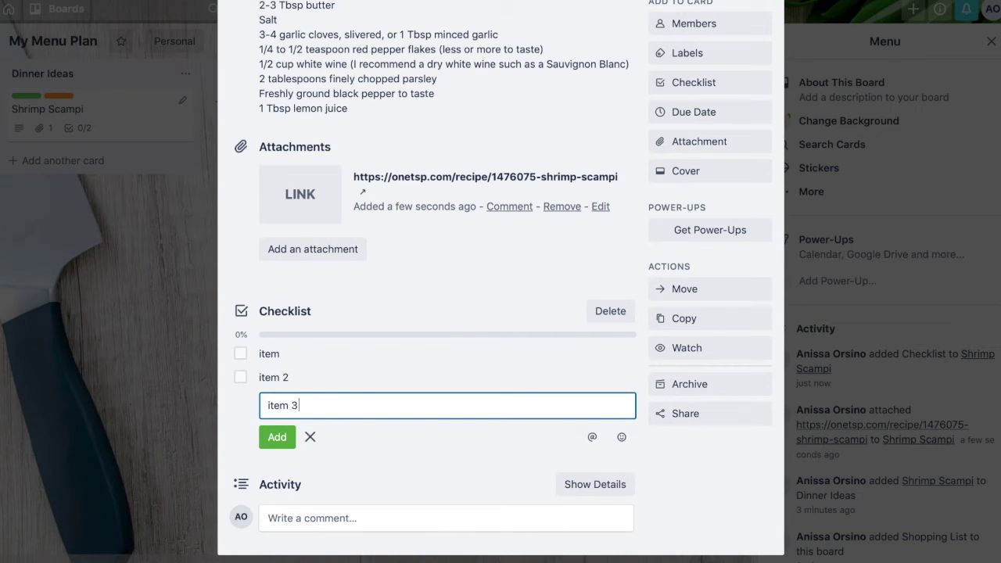
{"action": "key", "text": "Return"}
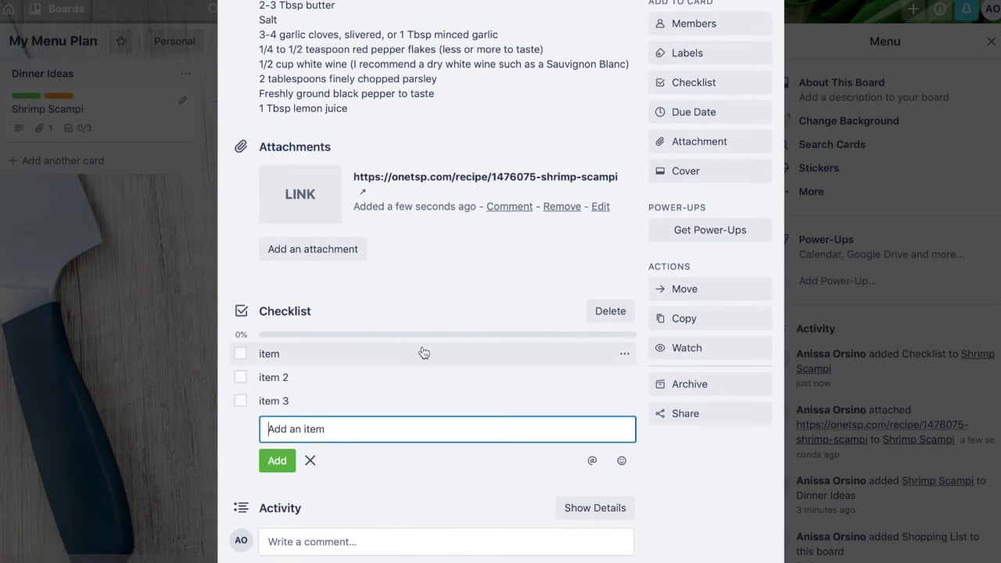
Step: Tick off item, item 2 and item 3 so the checklist reaches 100%
{"action": "left_click", "coordinate": [242, 356]}
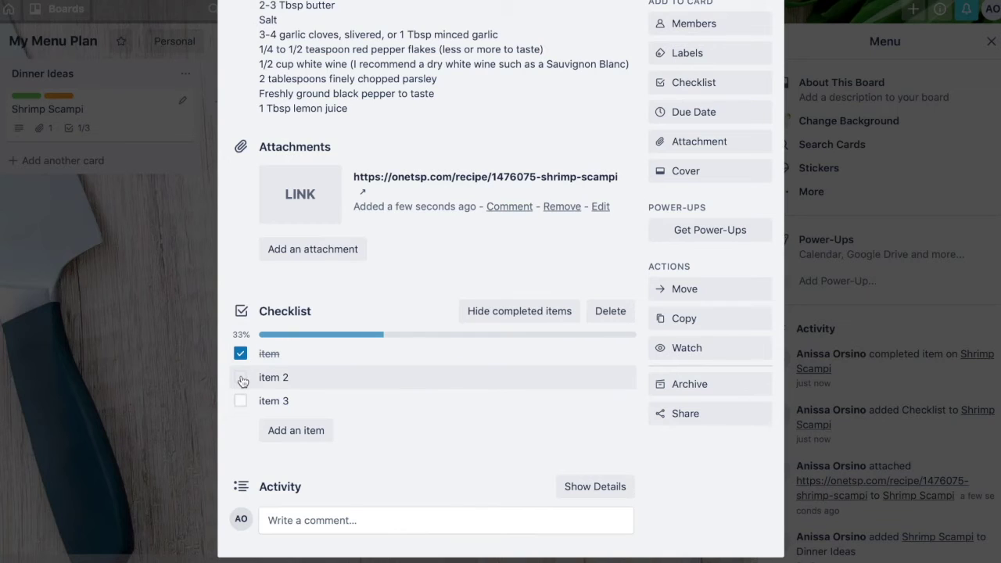
{"action": "left_click", "coordinate": [241, 378]}
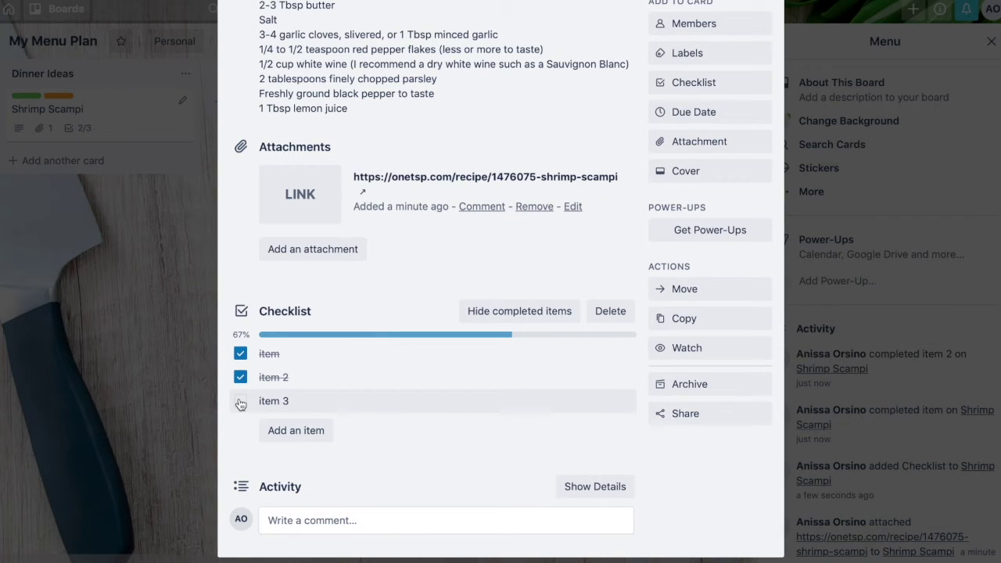
{"action": "left_click", "coordinate": [241, 402]}
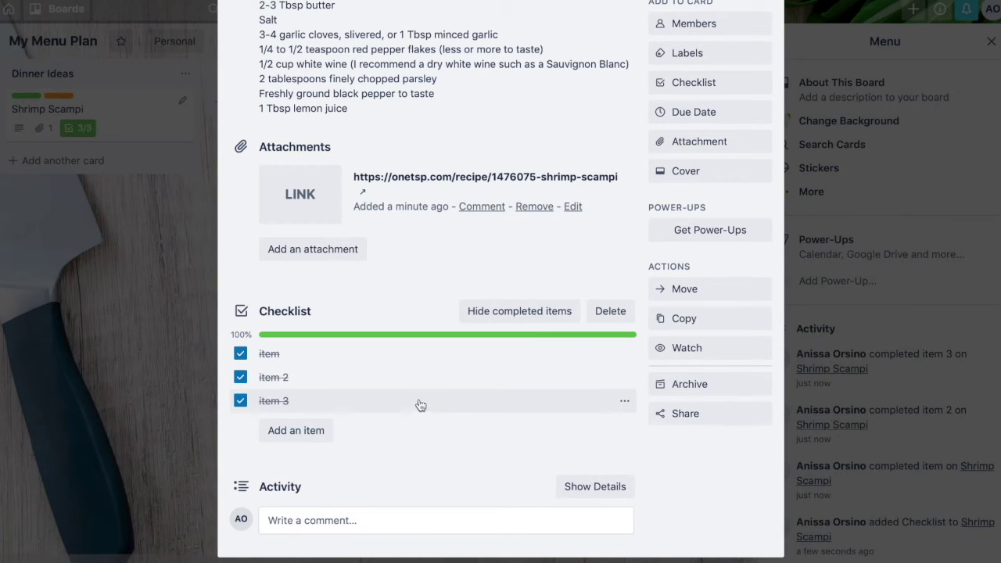
Step: Upload Shrimp Scampi.JPG from Blog Photos to the Shrimp Scampi card as its cover, then close it
{"action": "left_click", "coordinate": [704, 150]}
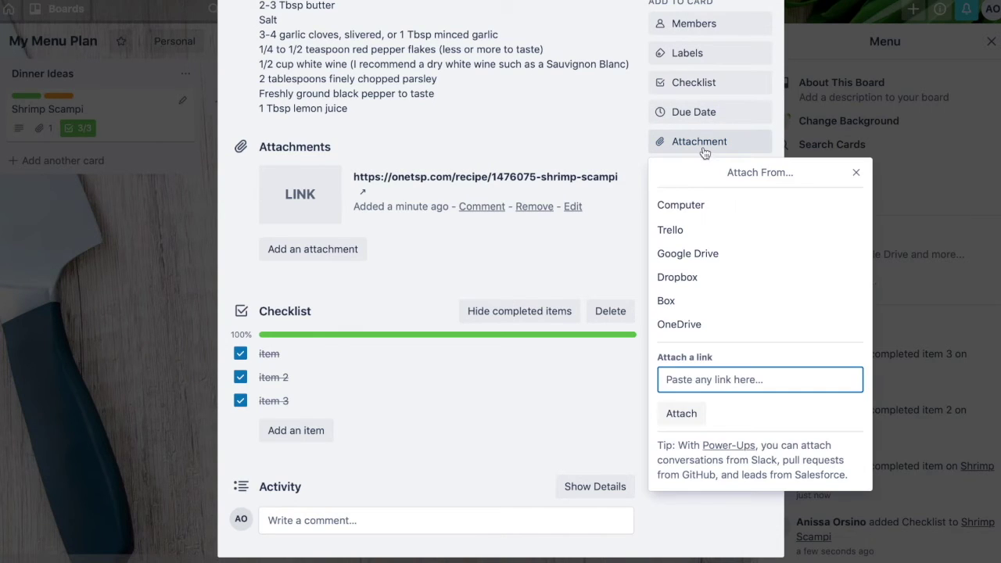
{"action": "left_click", "coordinate": [686, 206]}
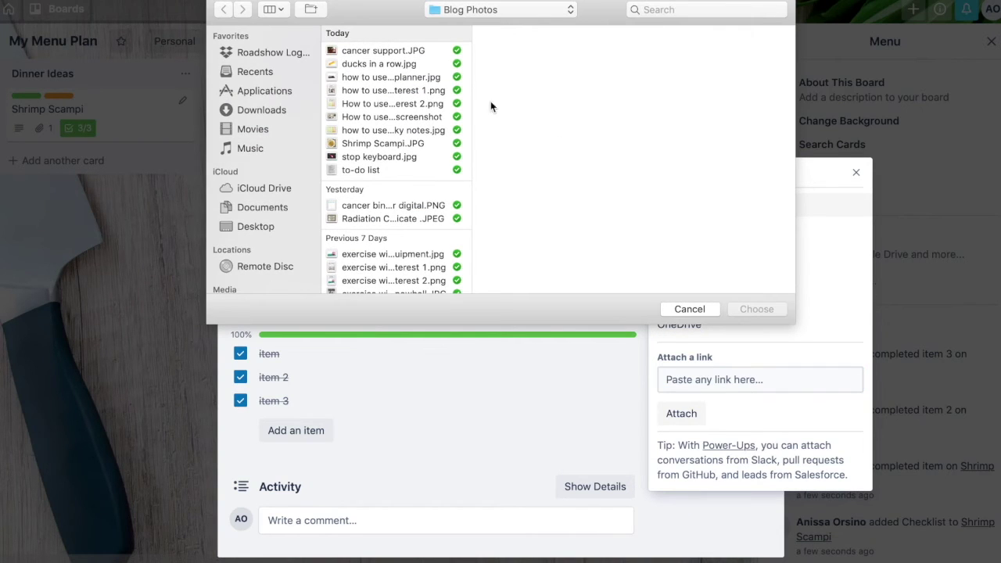
{"action": "left_click", "coordinate": [406, 145]}
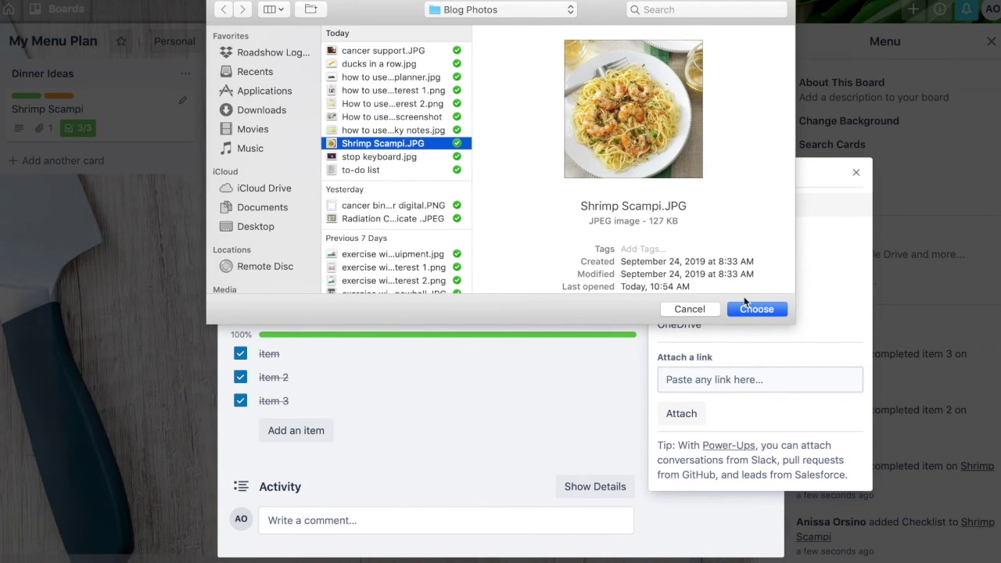
{"action": "left_click", "coordinate": [756, 309]}
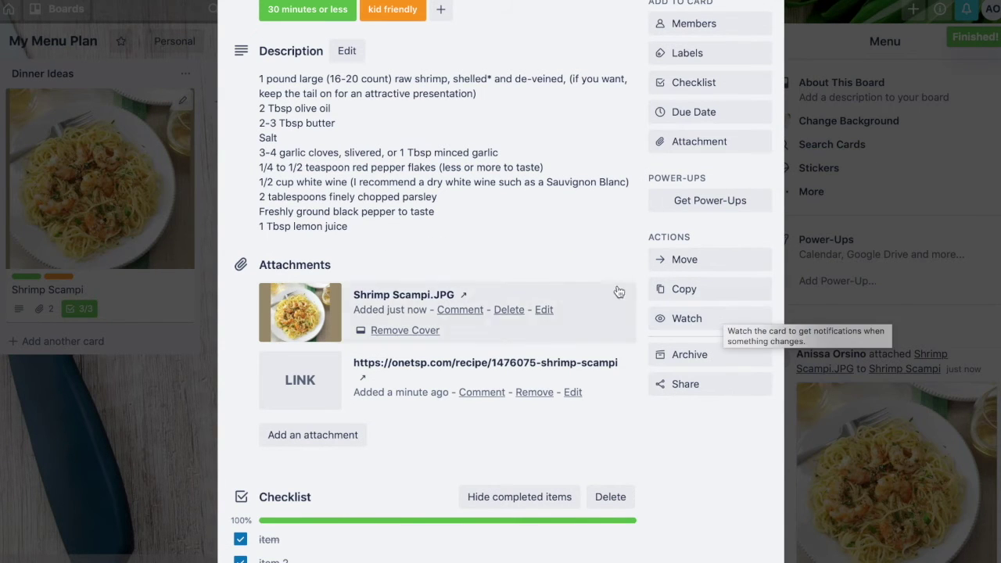
{"action": "left_click", "coordinate": [824, 213]}
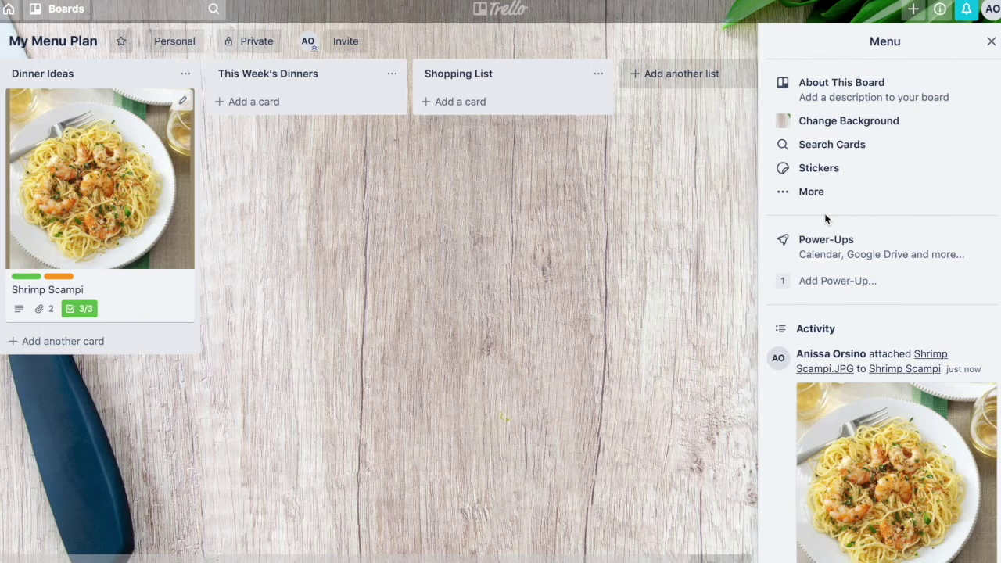
{"action": "left_click", "coordinate": [98, 173]}
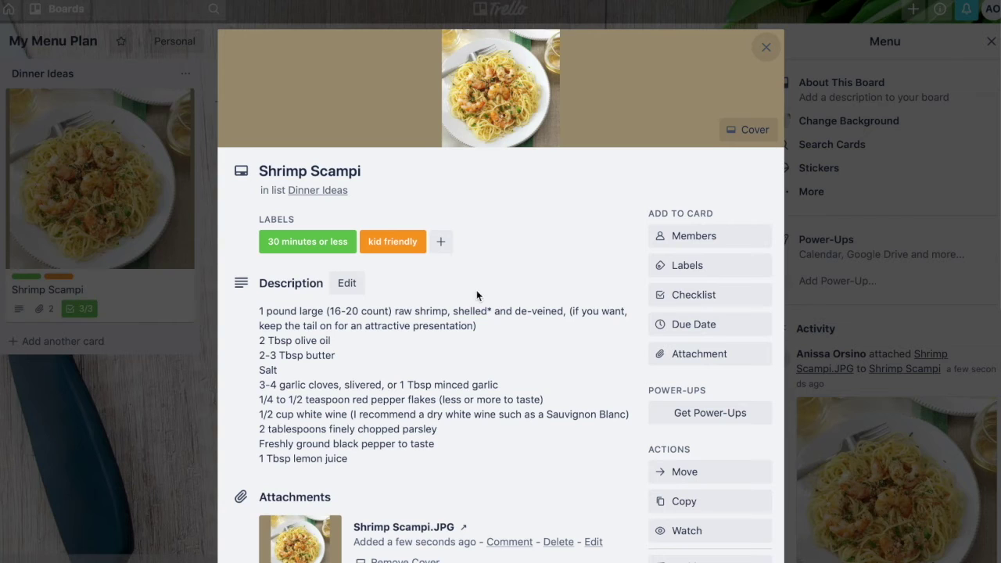
{"action": "scroll", "coordinate": [411, 332], "scroll_direction": "down", "scroll_amount": 1}
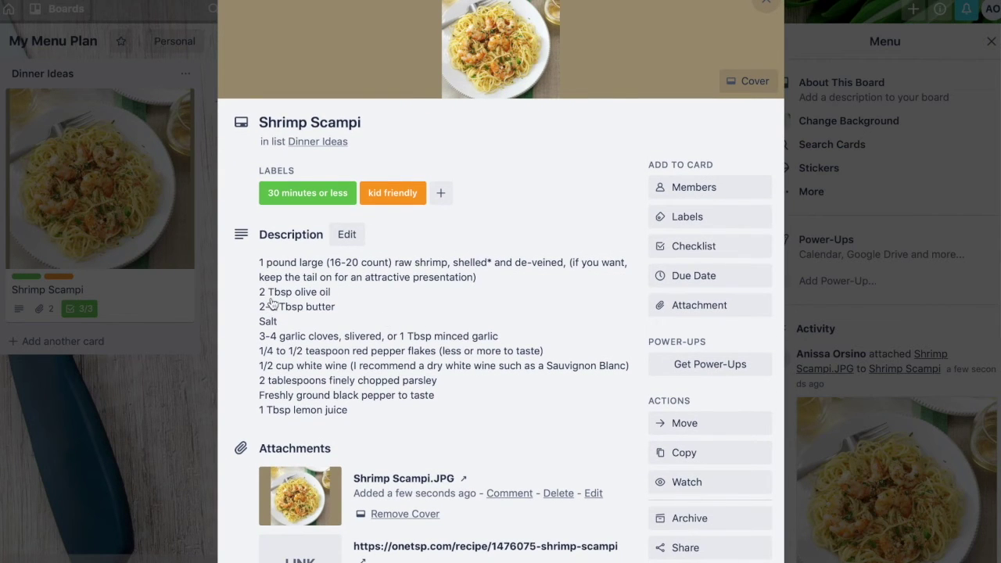
{"action": "left_click_drag", "start_coordinate": [259, 263], "coordinate": [370, 414]}
{"action": "key", "text": "ctrl+c"}
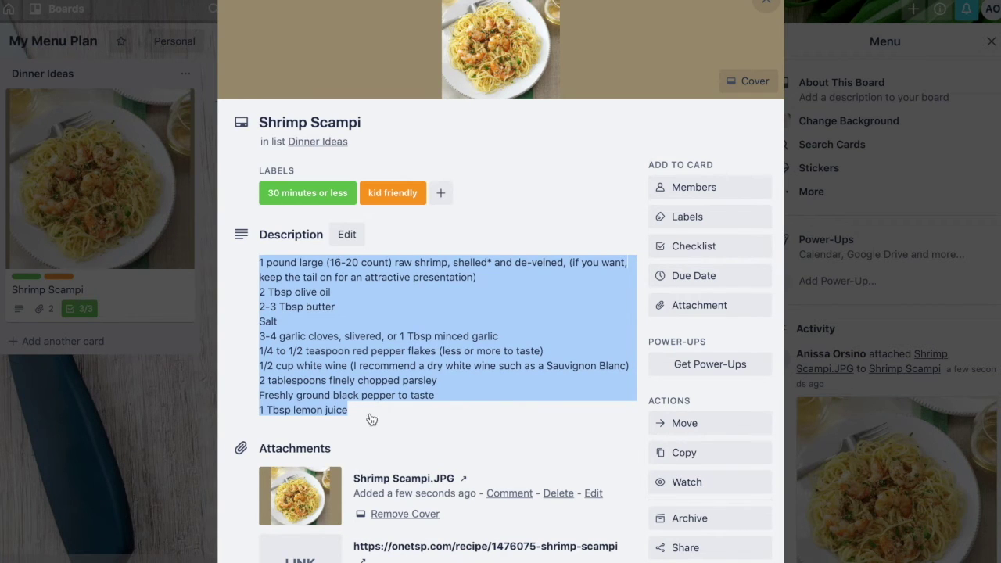
{"action": "left_click", "coordinate": [192, 379]}
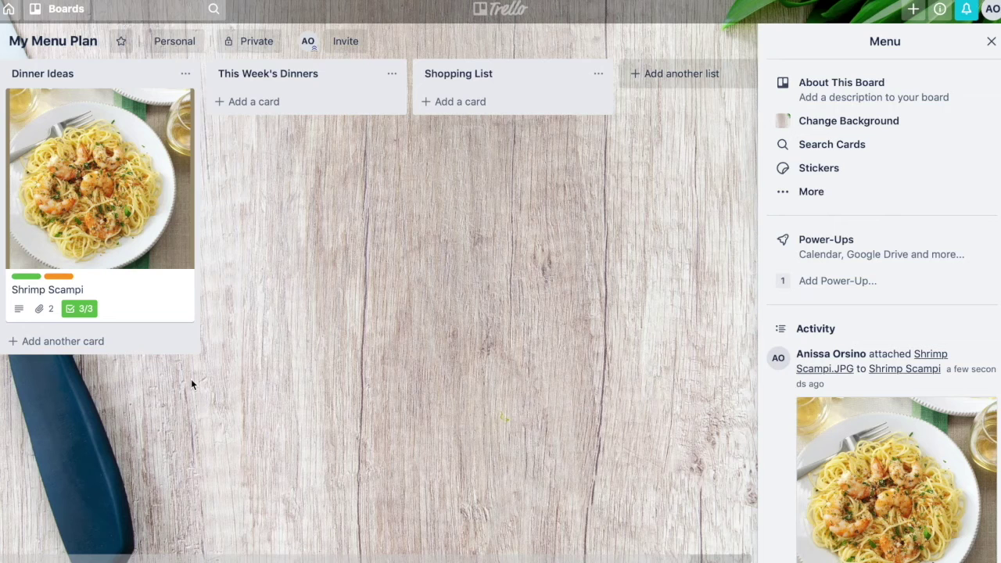
{"action": "left_click", "coordinate": [469, 103]}
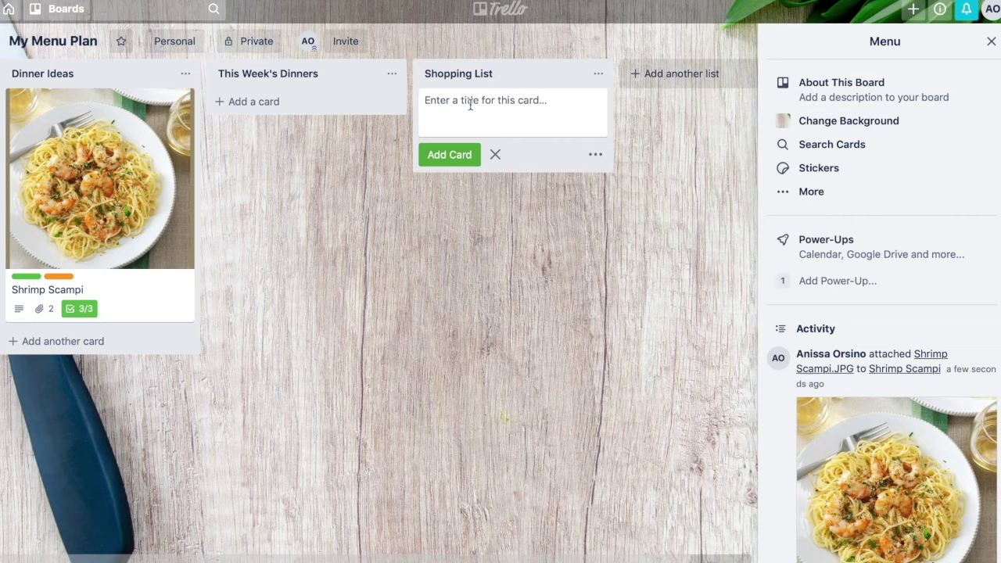
Step: Create a 'shopping list 9/29/19' card in the Shopping List list and open its details
{"action": "type", "text": "shopping list 9/29/19"}
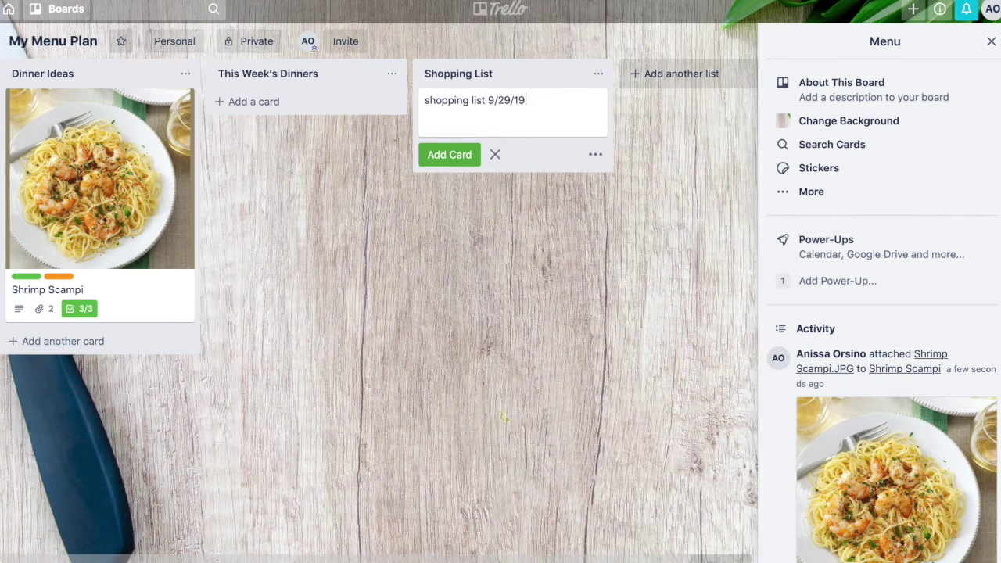
{"action": "key", "text": "Return"}
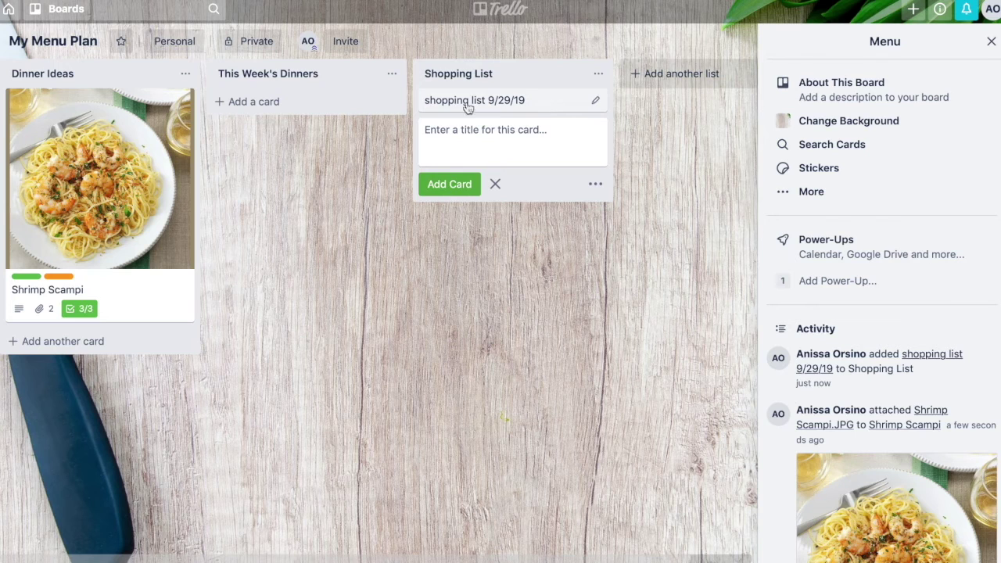
{"action": "left_click", "coordinate": [513, 109]}
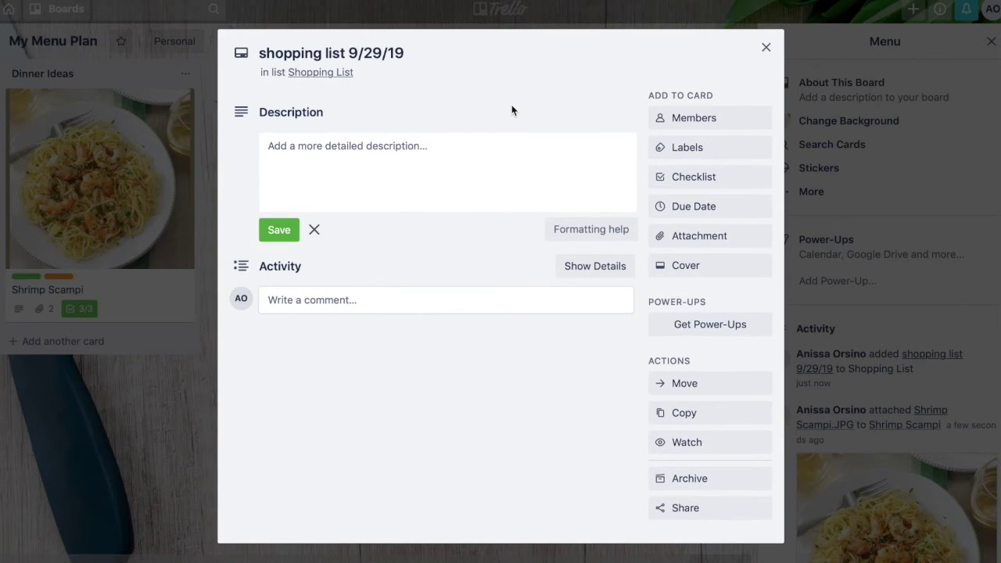
Step: Paste the ten copied Shrimp Scampi ingredients into a default-titled checklist, then close the card
{"action": "left_click", "coordinate": [696, 179]}
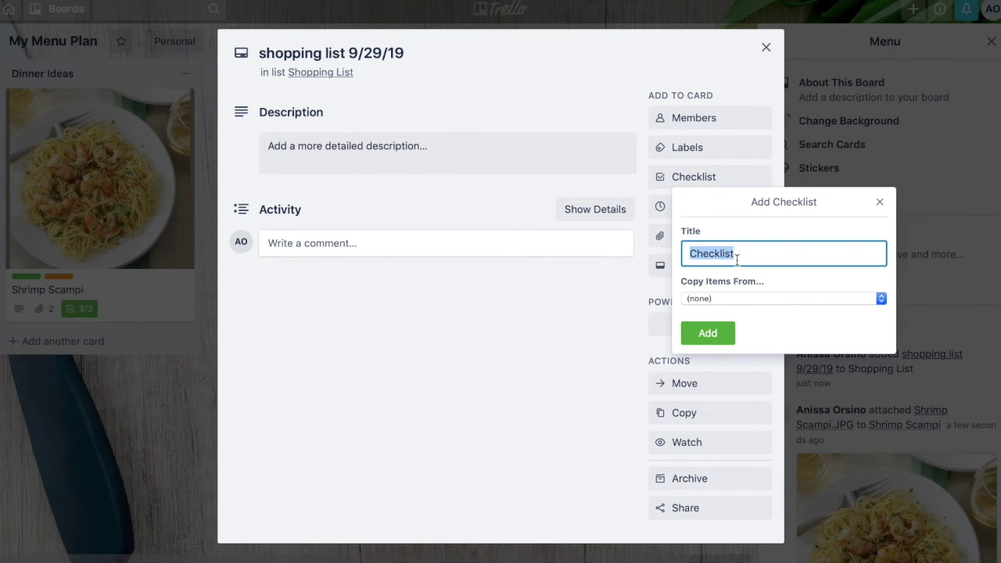
{"action": "key", "text": "Return"}
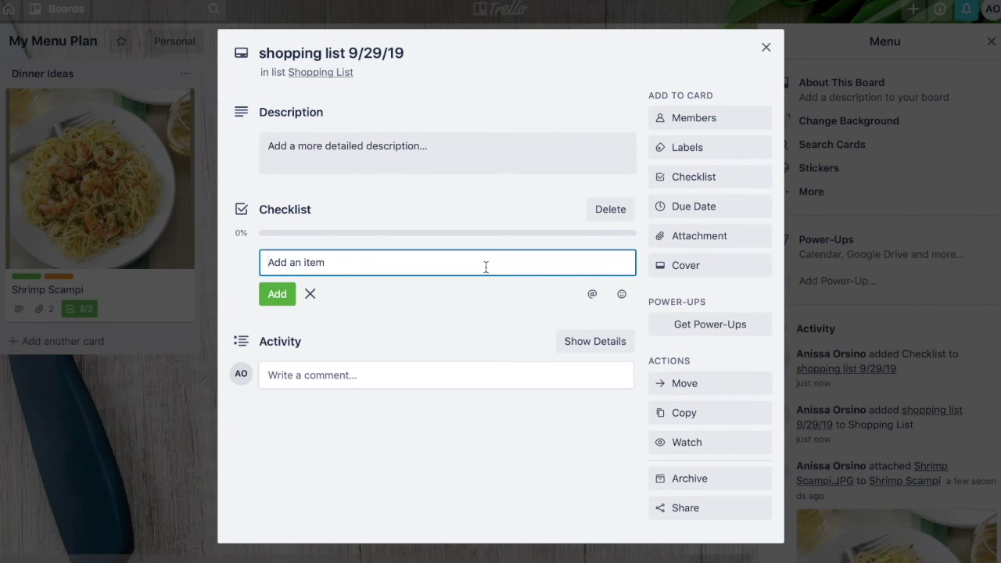
{"action": "key", "text": "ctrl+v"}
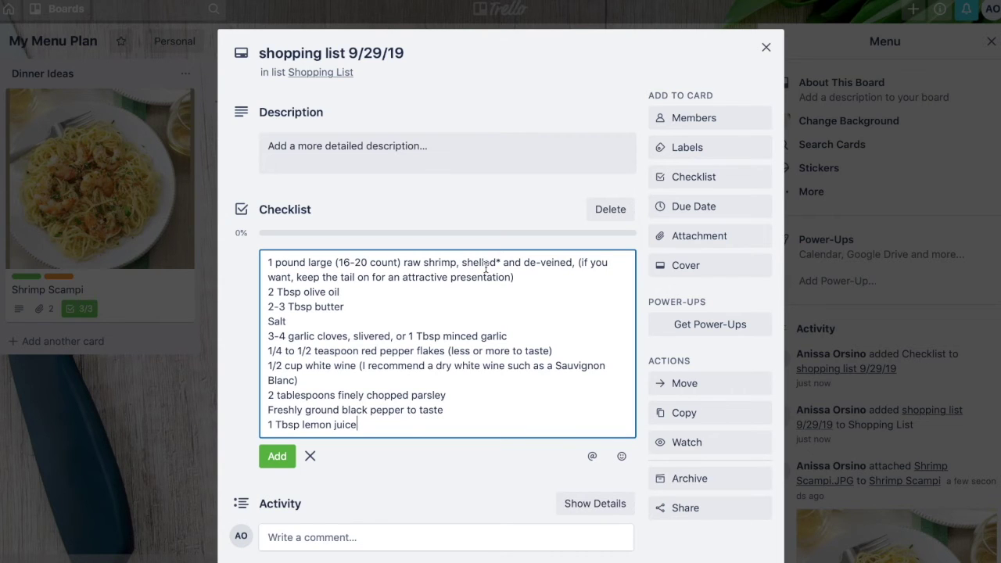
{"action": "left_click", "coordinate": [284, 459]}
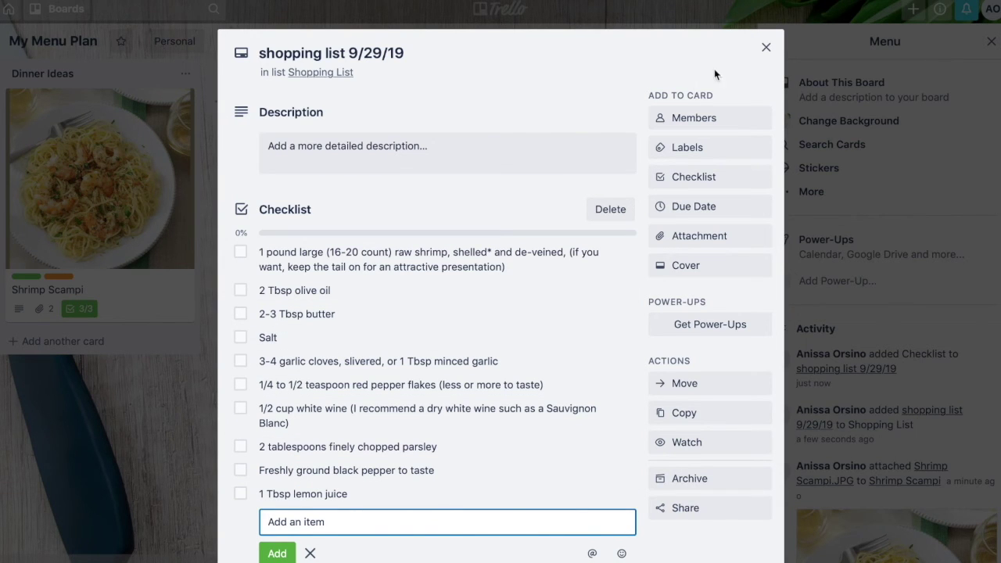
{"action": "left_click", "coordinate": [765, 48]}
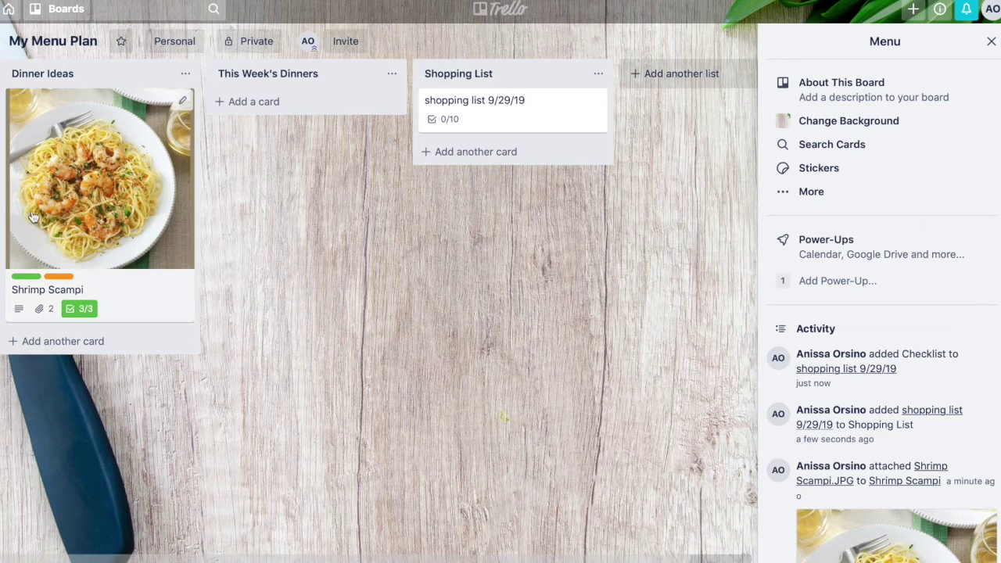
Step: Drag the Shrimp Scampi card into This Week's Dinners and reopen it briefly to confirm
{"action": "left_click_drag", "start_coordinate": [60, 171], "coordinate": [251, 163]}
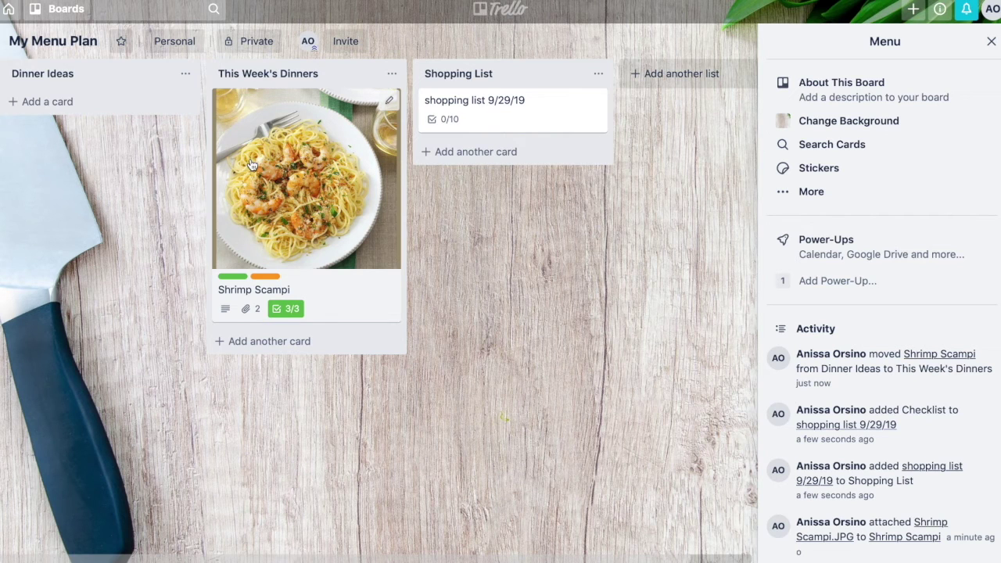
{"action": "mouse_move", "coordinate": [236, 164]}
{"action": "left_mouse_down"}
{"action": "mouse_move", "coordinate": [61, 171]}
{"action": "mouse_move", "coordinate": [244, 164]}
{"action": "left_mouse_up"}
{"action": "double_click", "coordinate": [244, 164]}
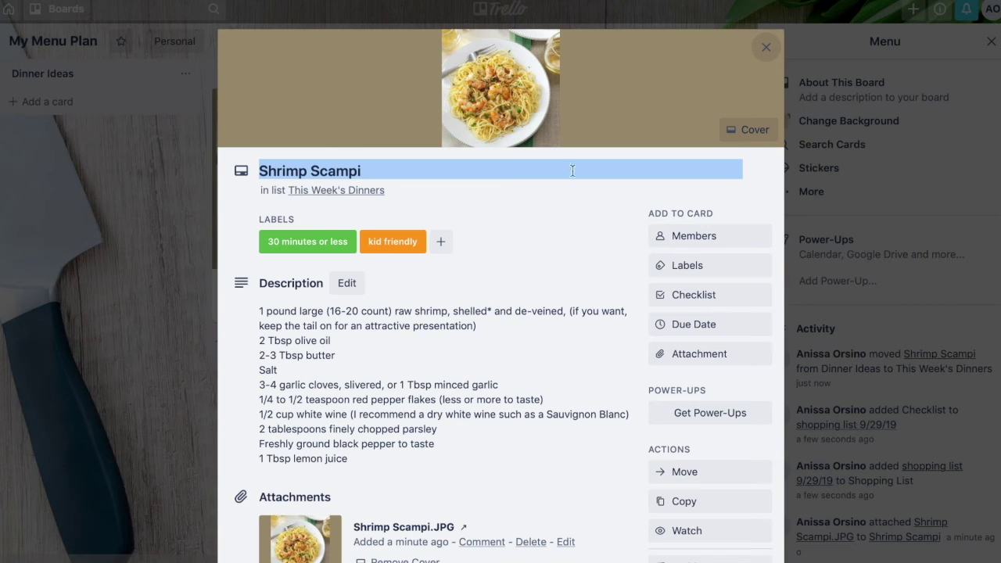
{"action": "left_click", "coordinate": [766, 47]}
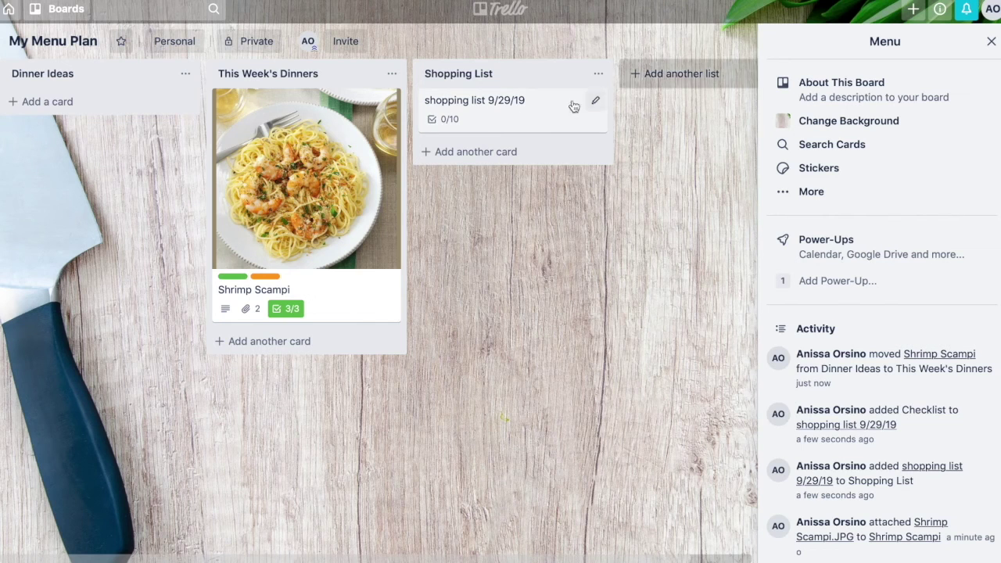
Step: In the shopping list card, put 1 Tbsp lemon juice first and 1/2 cup white wine last
{"action": "double_click", "coordinate": [481, 127]}
{"action": "left_click", "coordinate": [492, 380]}
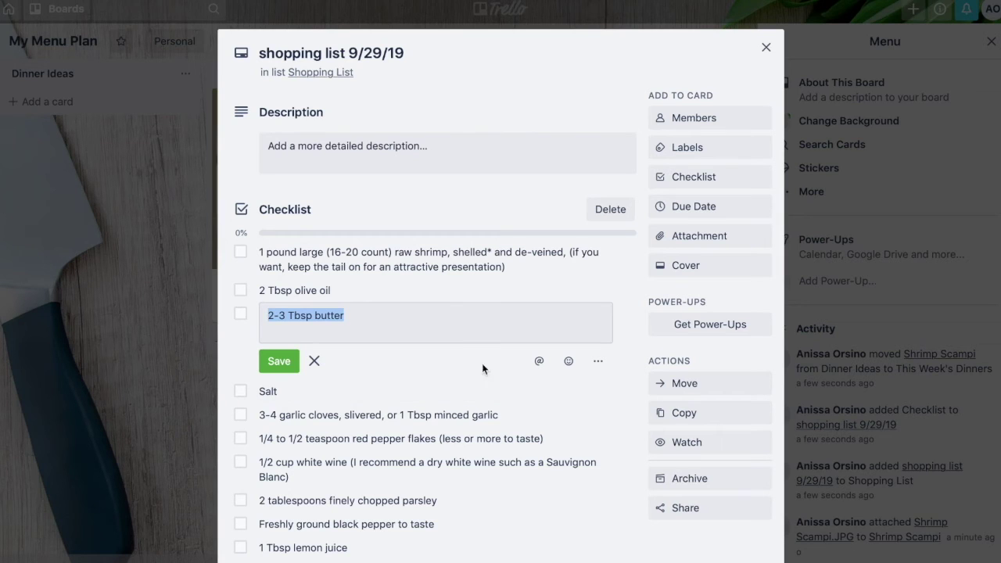
{"action": "scroll", "coordinate": [354, 391], "scroll_direction": "down", "scroll_amount": 1}
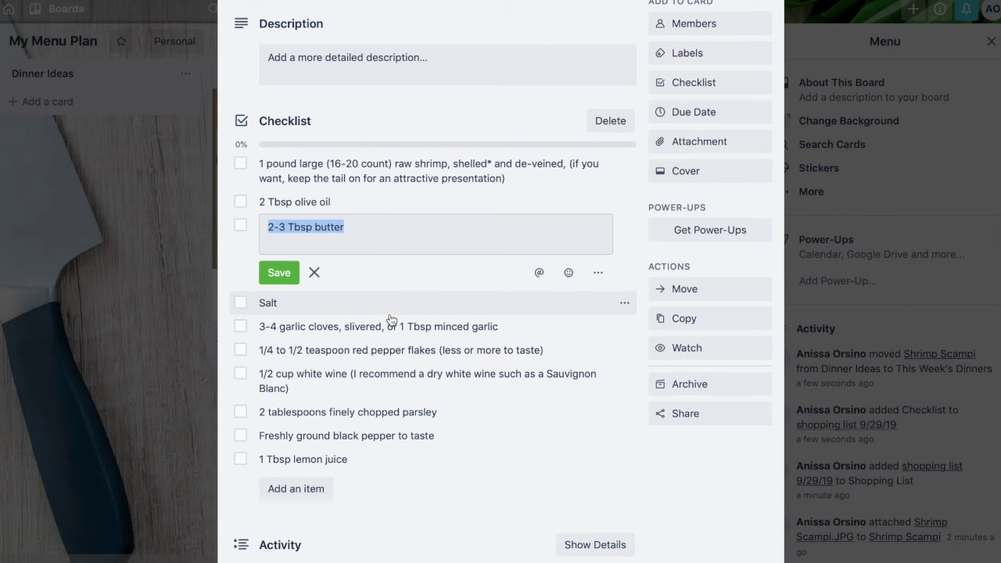
{"action": "left_click", "coordinate": [463, 112]}
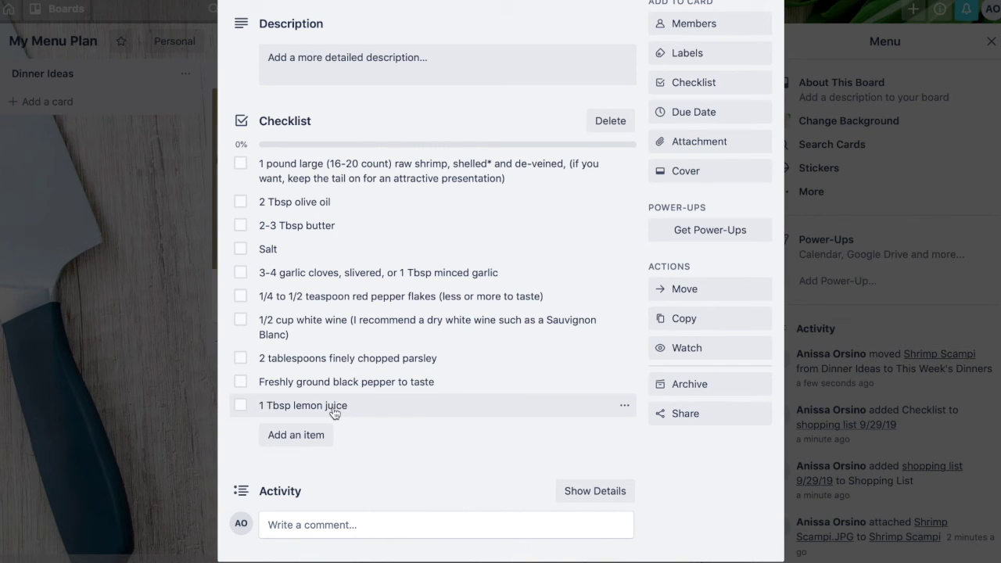
{"action": "left_click_drag", "start_coordinate": [334, 413], "coordinate": [341, 178]}
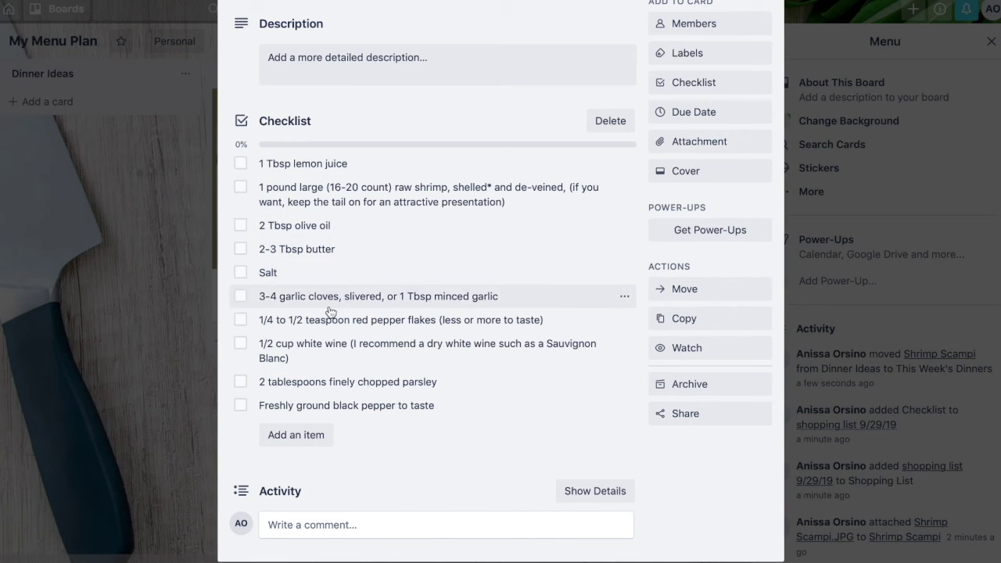
{"action": "left_click_drag", "start_coordinate": [327, 348], "coordinate": [324, 455]}
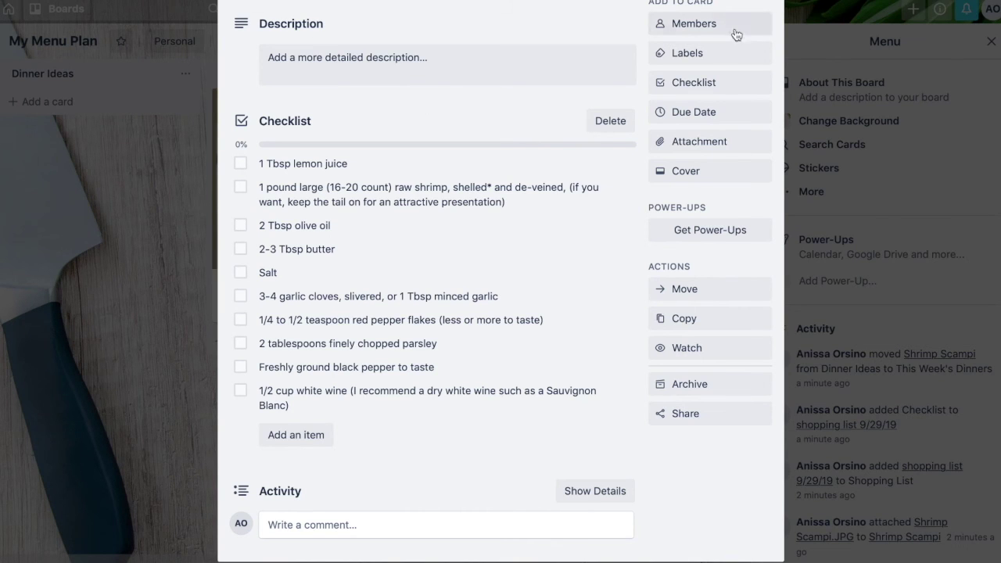
{"action": "left_click", "coordinate": [188, 202]}
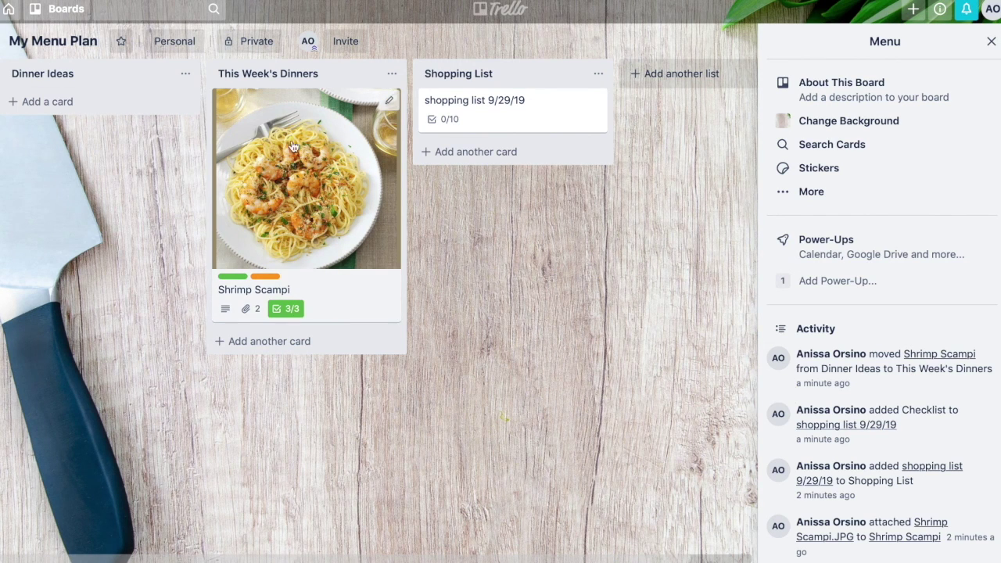
{"action": "left_click", "coordinate": [334, 154]}
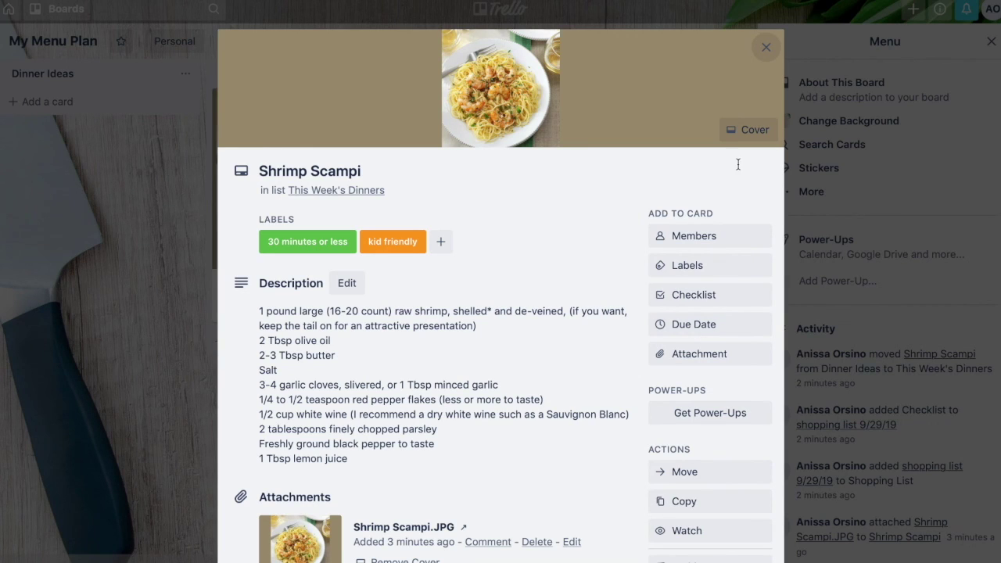
{"action": "left_click", "coordinate": [765, 49]}
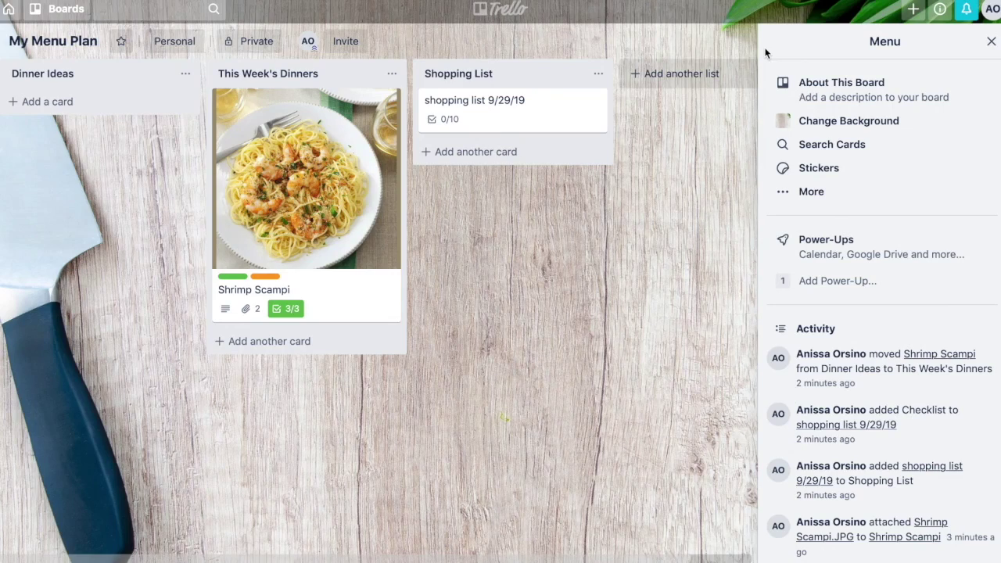